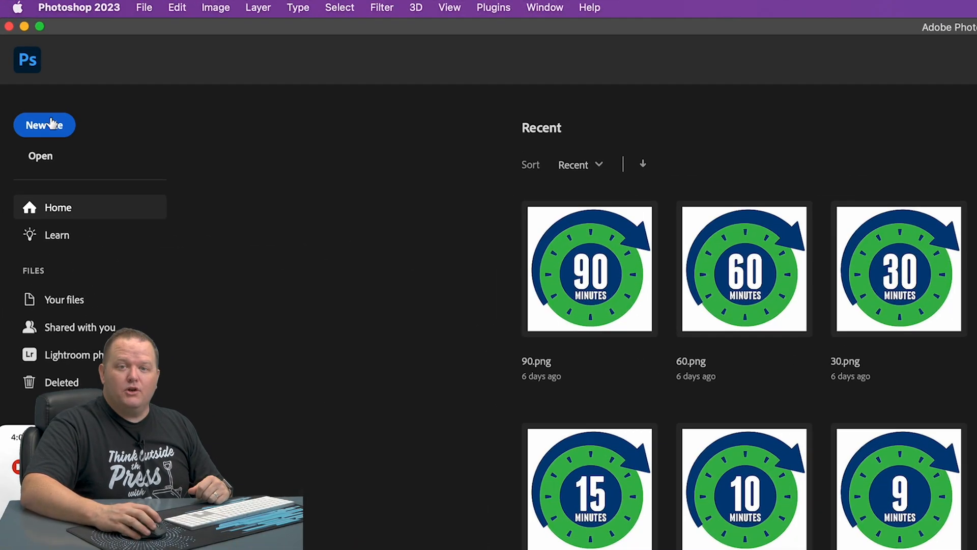
# - Create a new 22 × 42 inch, 300 ppi RGB document with a white background
pyautogui.click(23, 61)
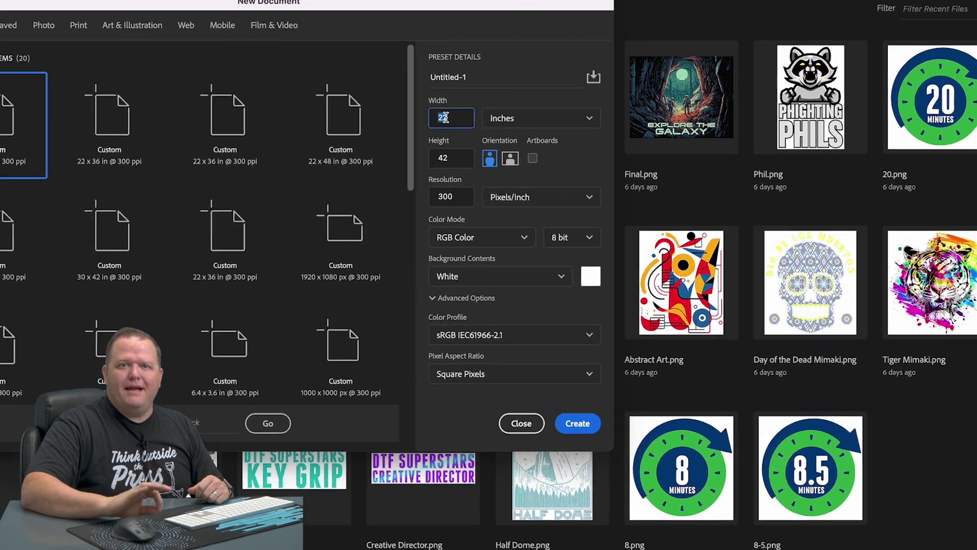
pyautogui.click(461, 147)
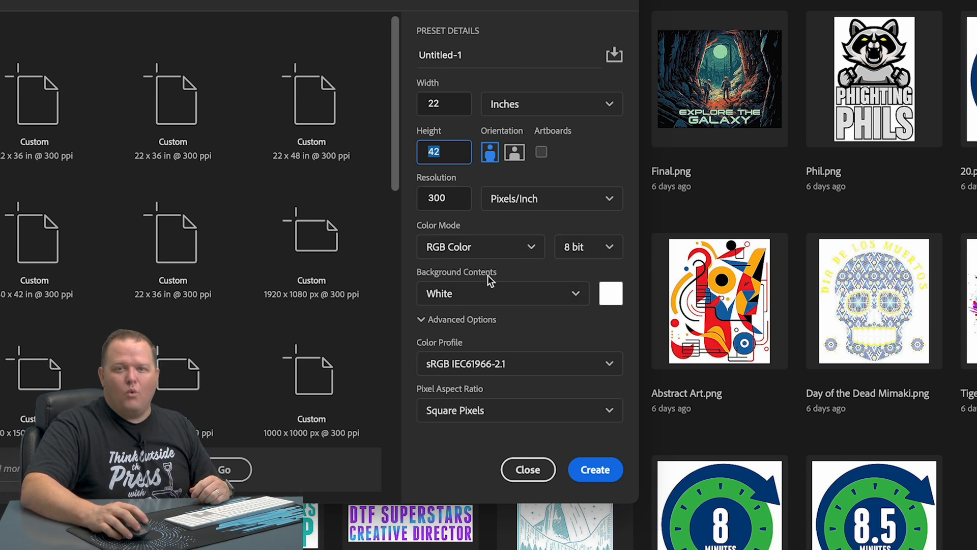
pyautogui.click(596, 468)
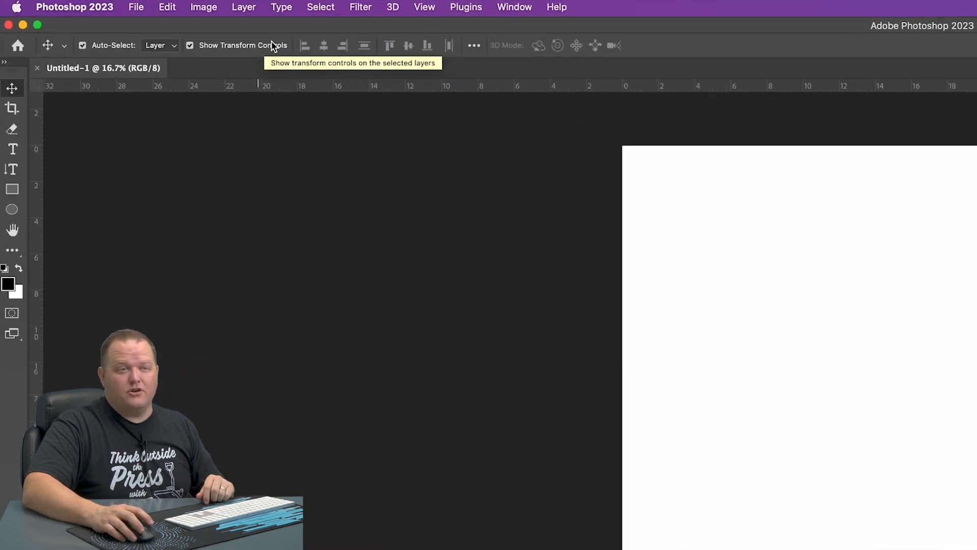
# - Confirm Smart Guides are shown and snapping to Document Bounds is enabled in the View menu
pyautogui.click(456, 8)
pyautogui.moveTo(451, 316)
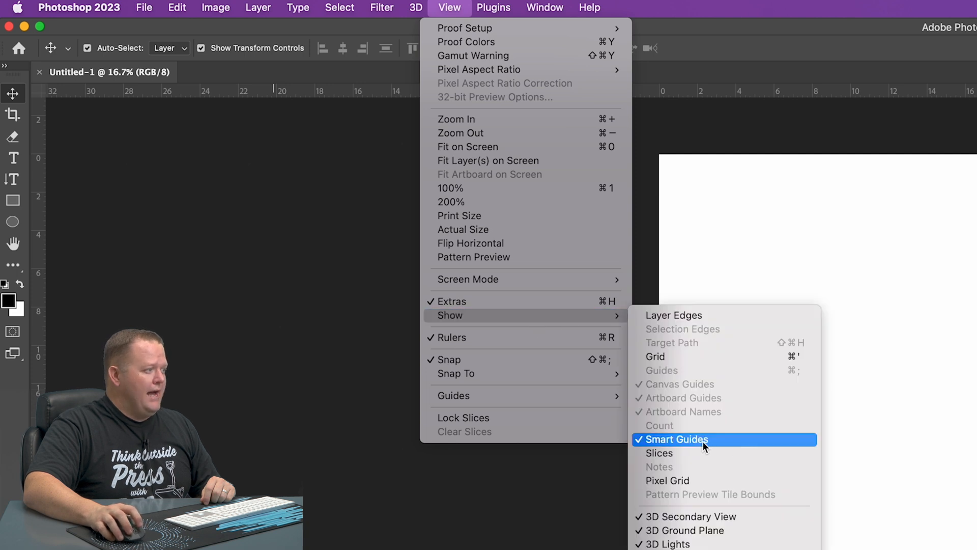
pyautogui.click(702, 440)
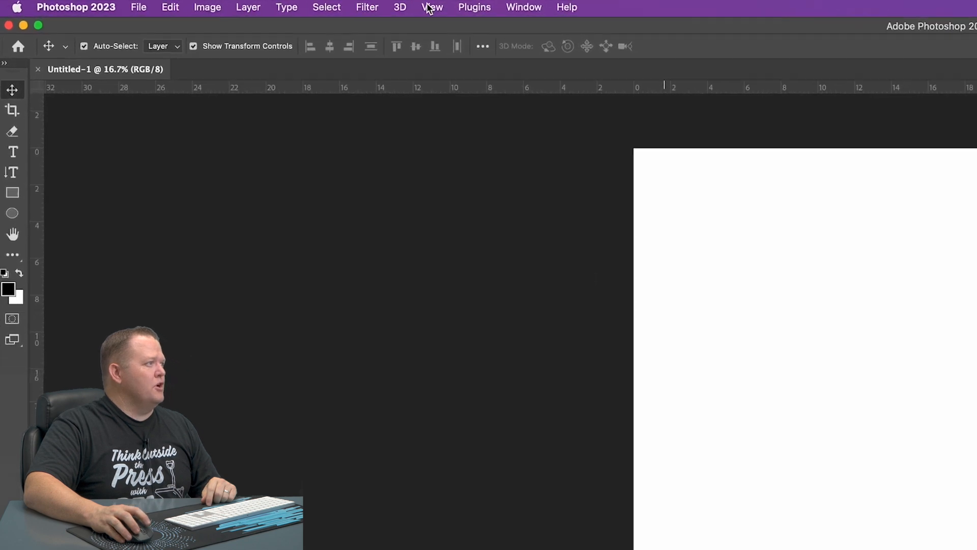
pyautogui.click(224, 3)
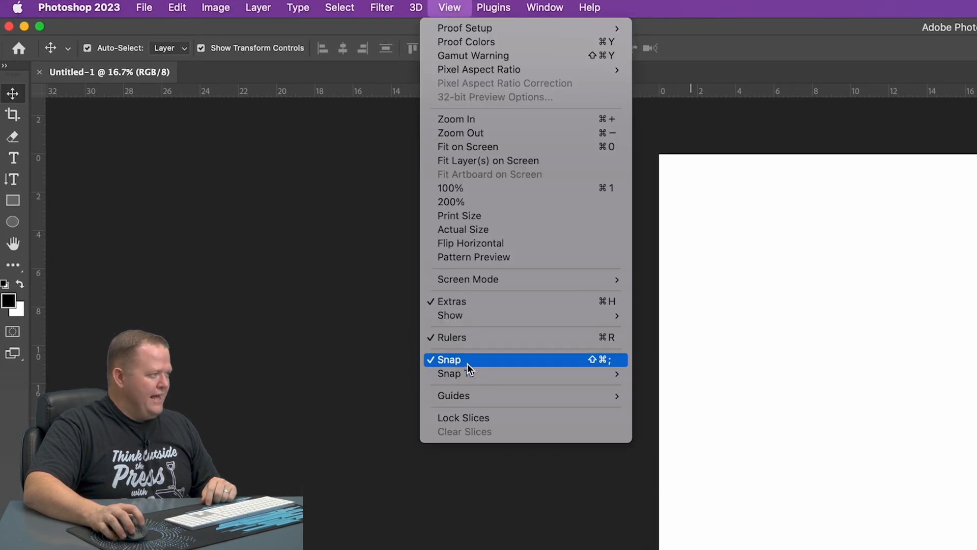
pyautogui.moveTo(455, 373)
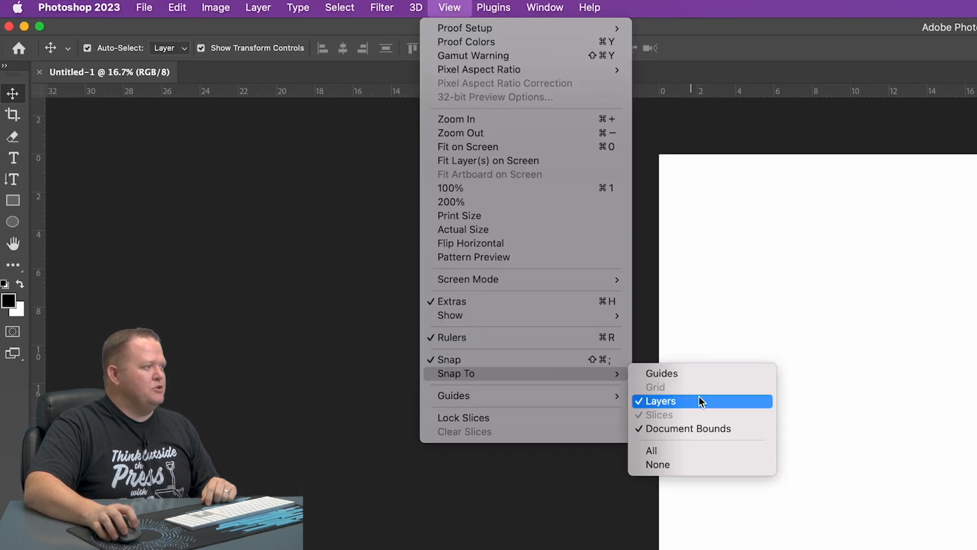
pyautogui.click(719, 427)
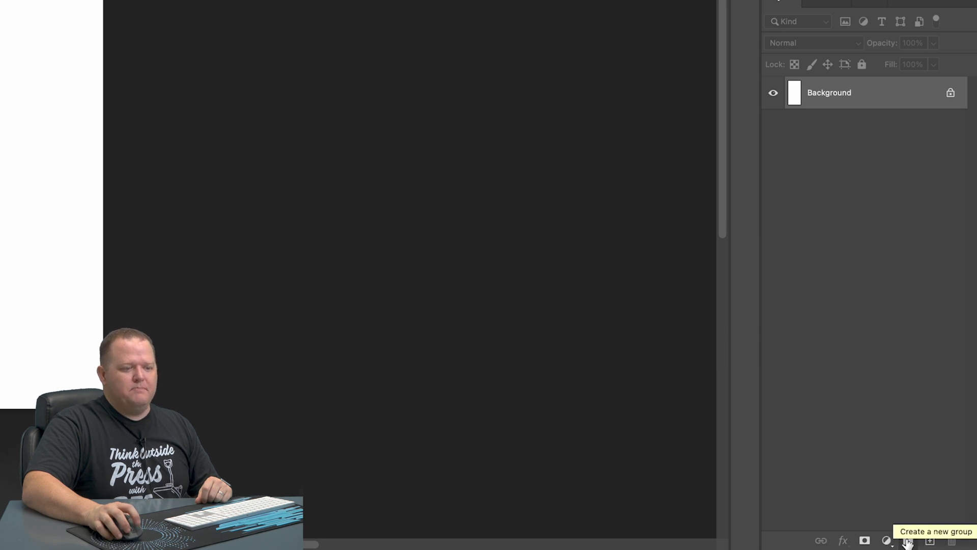
# - Add Group 1 in the Layers panel with a black Color Overlay layer style applied
pyautogui.click(909, 541)
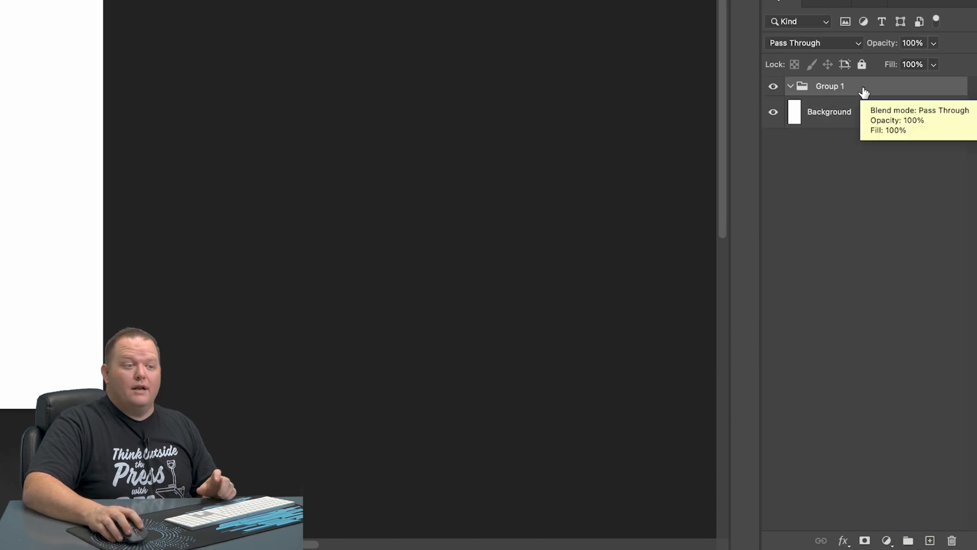
pyautogui.doubleClick(891, 92)
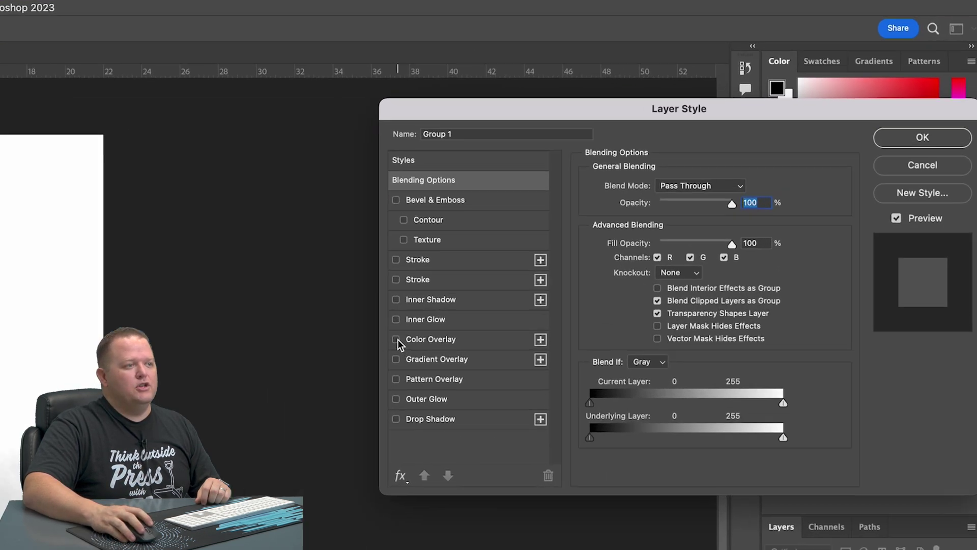
pyautogui.click(686, 179)
pyautogui.click(416, 339)
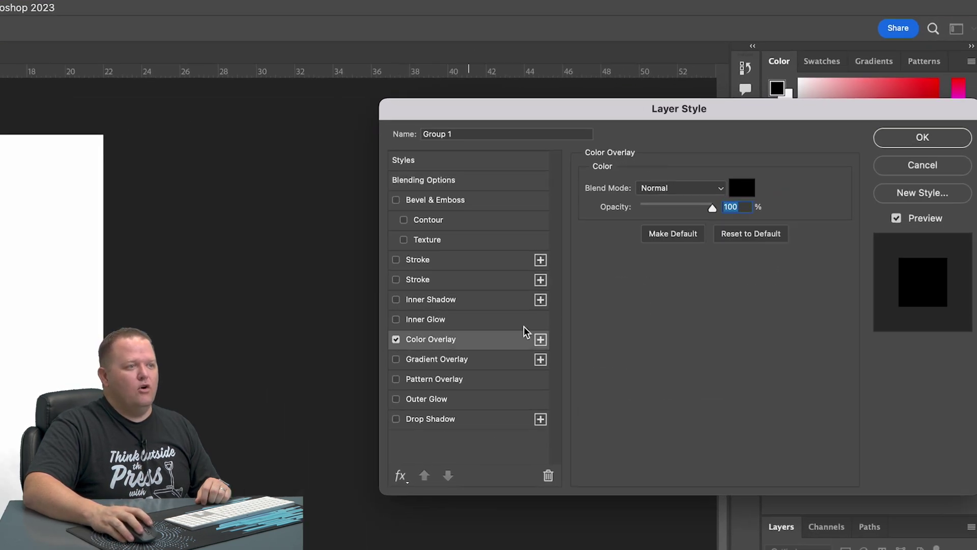
pyautogui.click(739, 189)
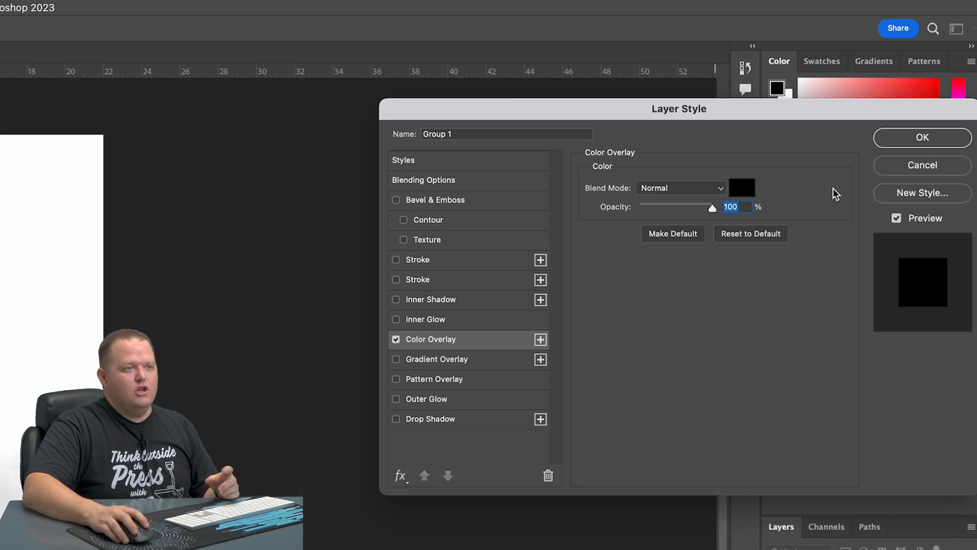
pyautogui.click(921, 141)
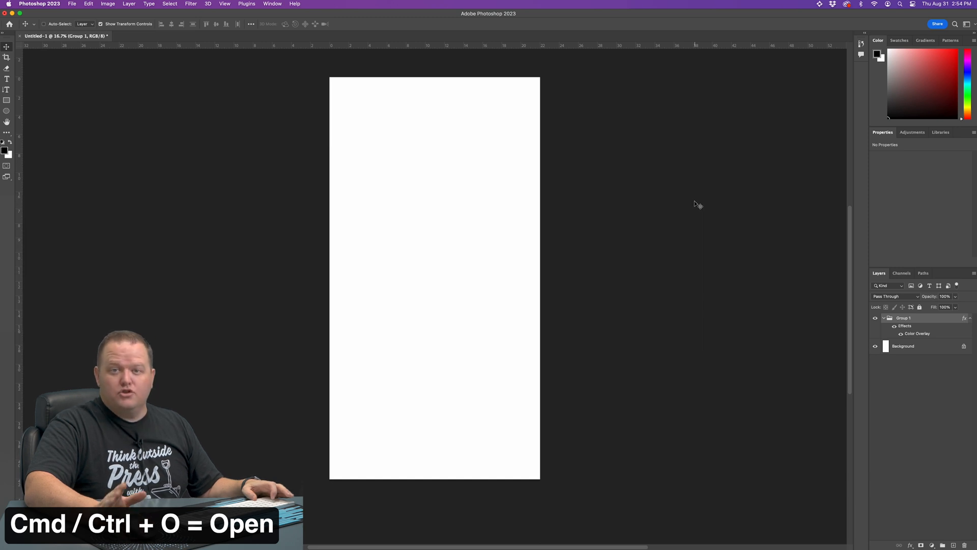
# - Open the selected design PNGs from the Gang Sheet folder as separate documents
pyautogui.press('super+o')
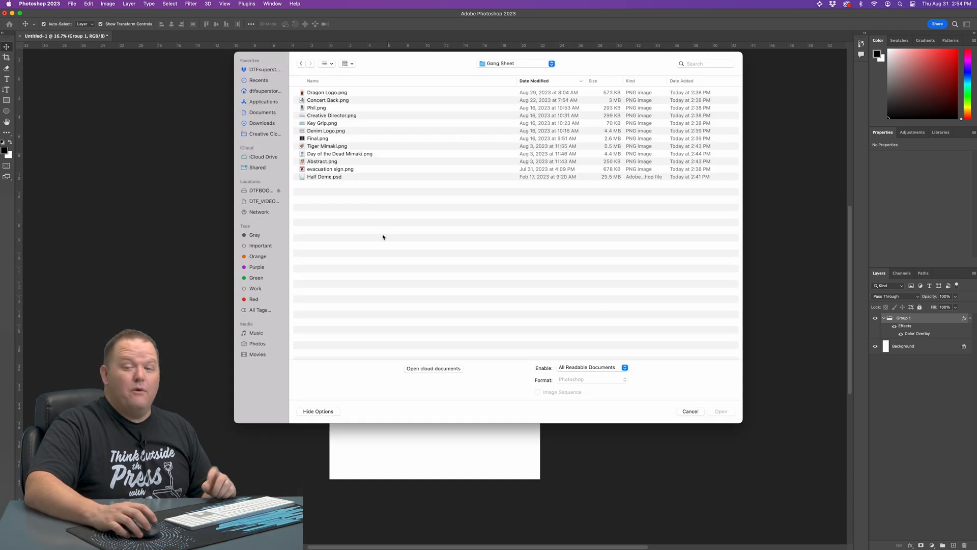
pyautogui.hotkey('shift', 'Up')
pyautogui.press('Up')
pyautogui.press('Up')
pyautogui.press('Up')
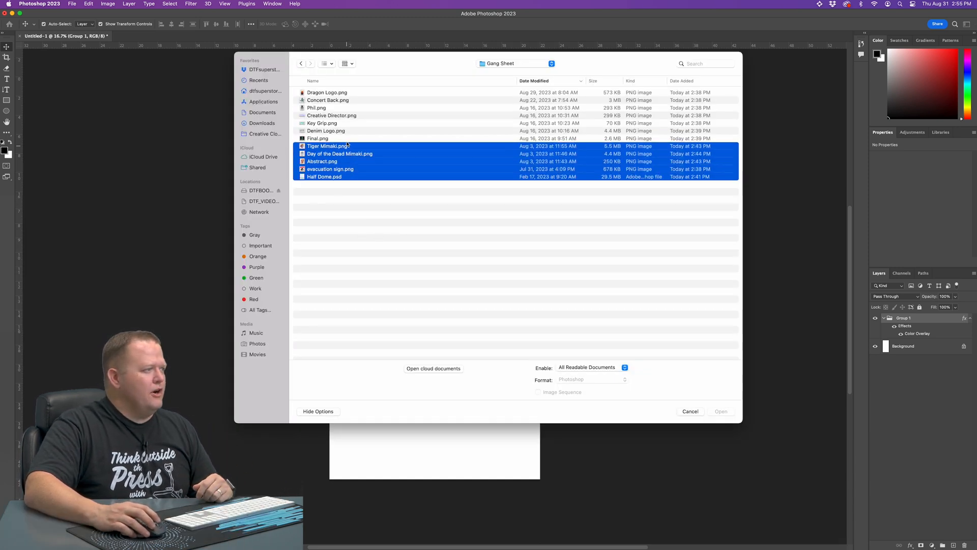
pyautogui.click(721, 411)
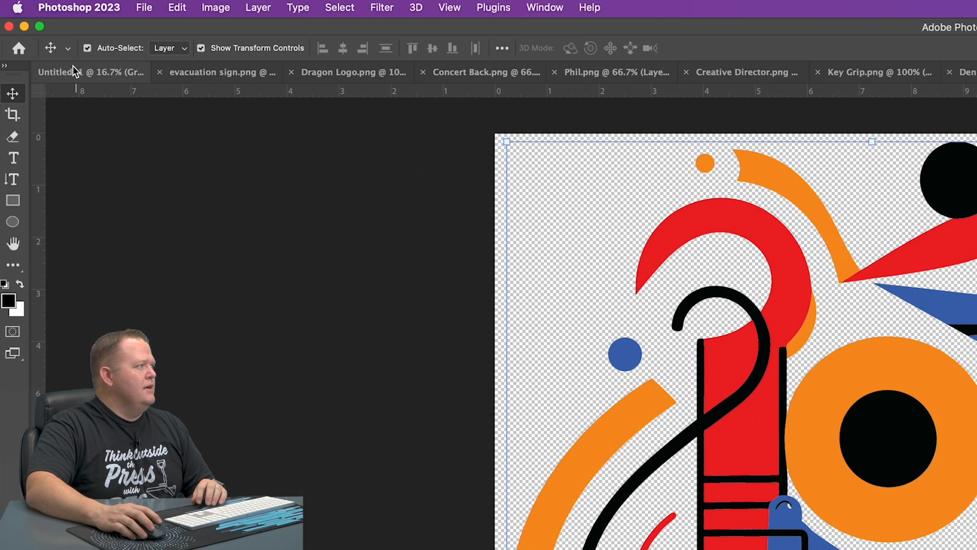
# - Copy the evacuation sign into the gang sheet and move it to the top-left corner
pyautogui.click(230, 72)
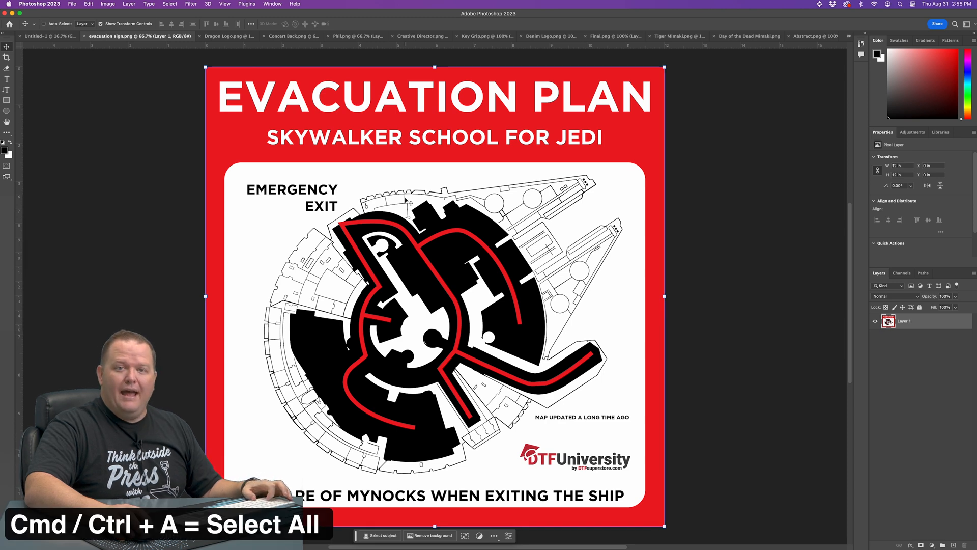
pyautogui.press('super+a')
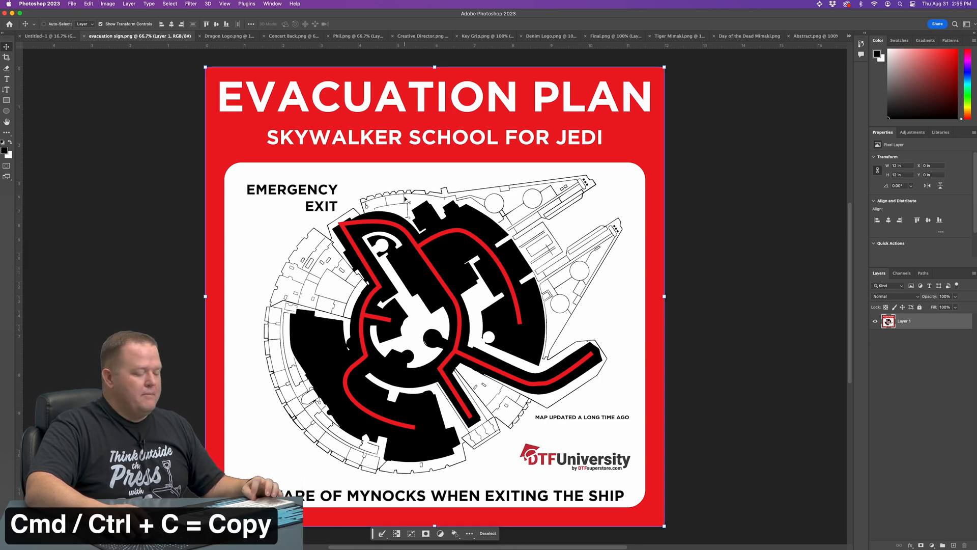
pyautogui.click(47, 37)
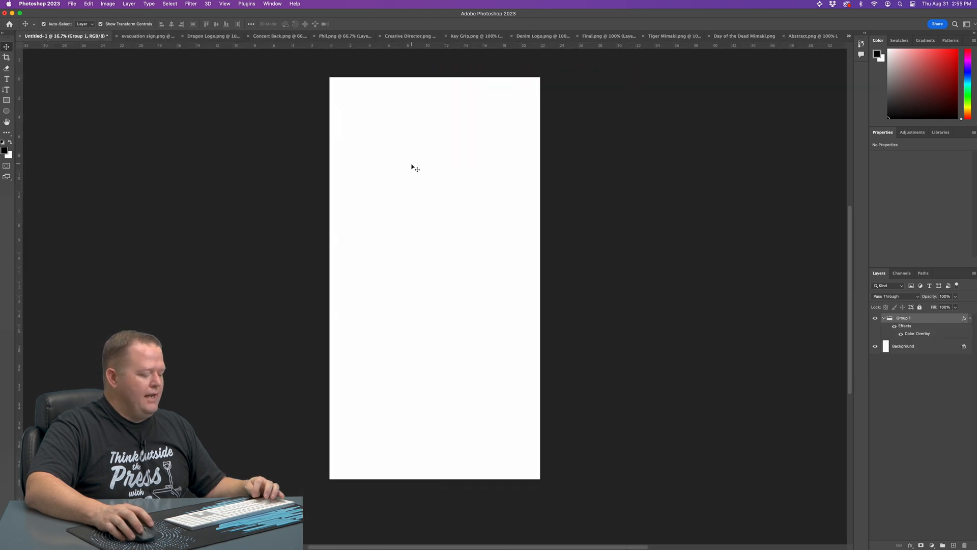
pyautogui.press('super+v')
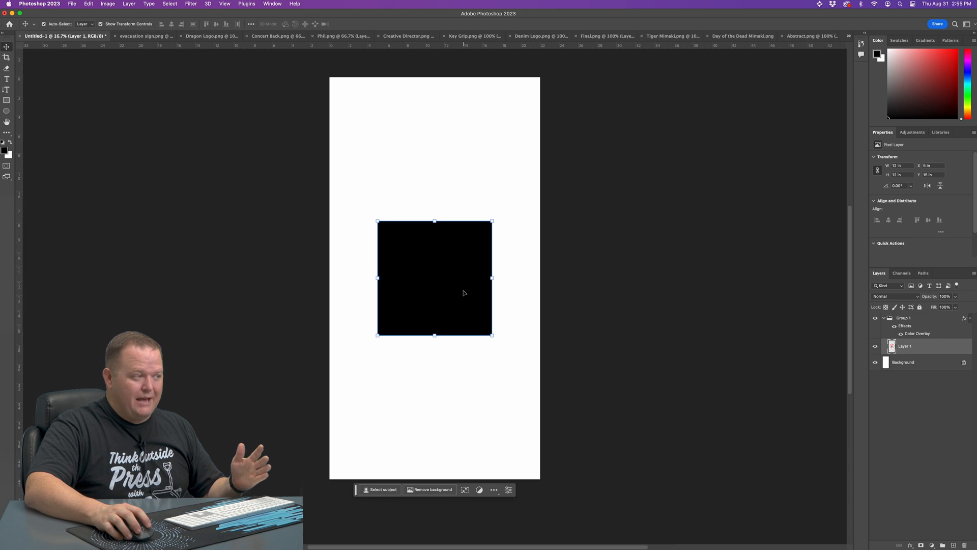
pyautogui.moveTo(463, 293); pyautogui.dragTo(408, 143)
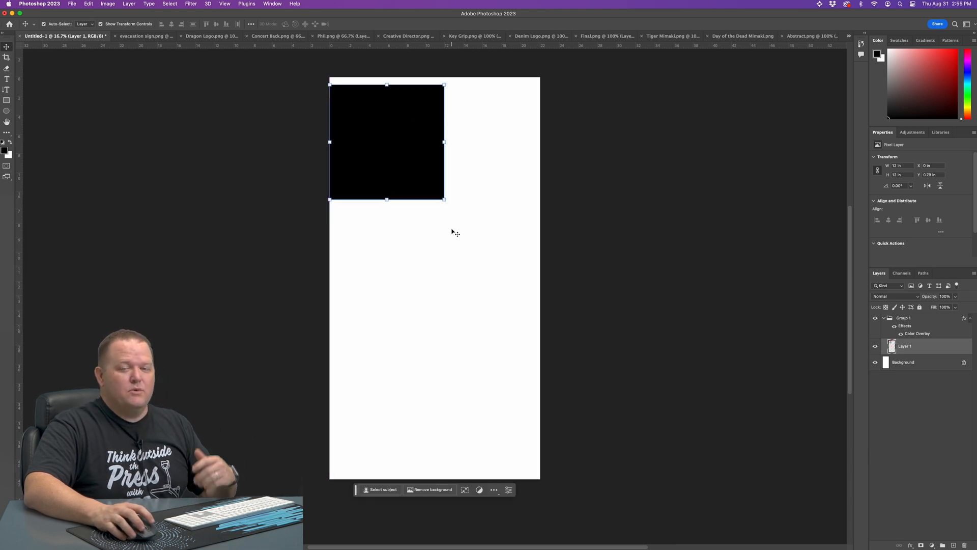
pyautogui.click(142, 37)
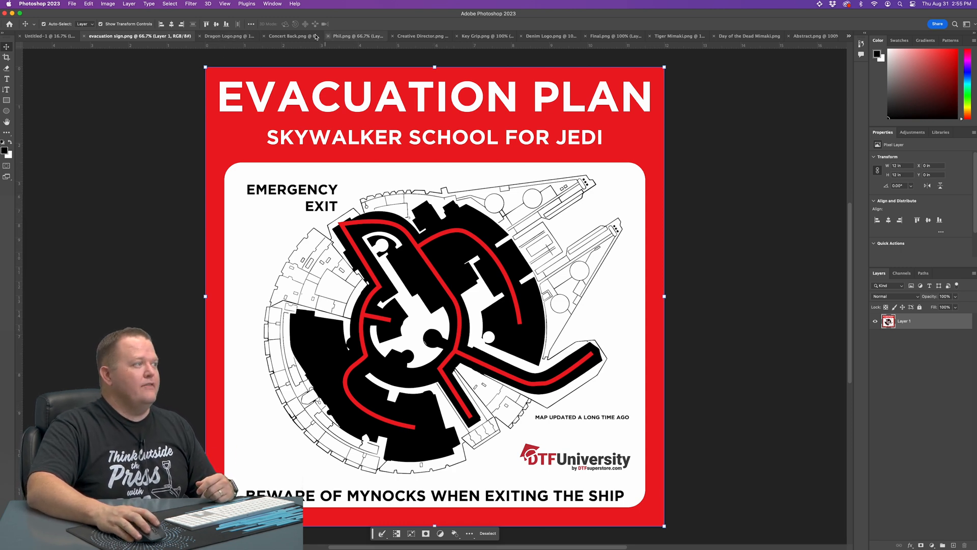
# - Copy the Dragon Logo into the gang sheet and place it beside the top square
pyautogui.click(227, 38)
pyautogui.hotkey('ctrl', 'a')
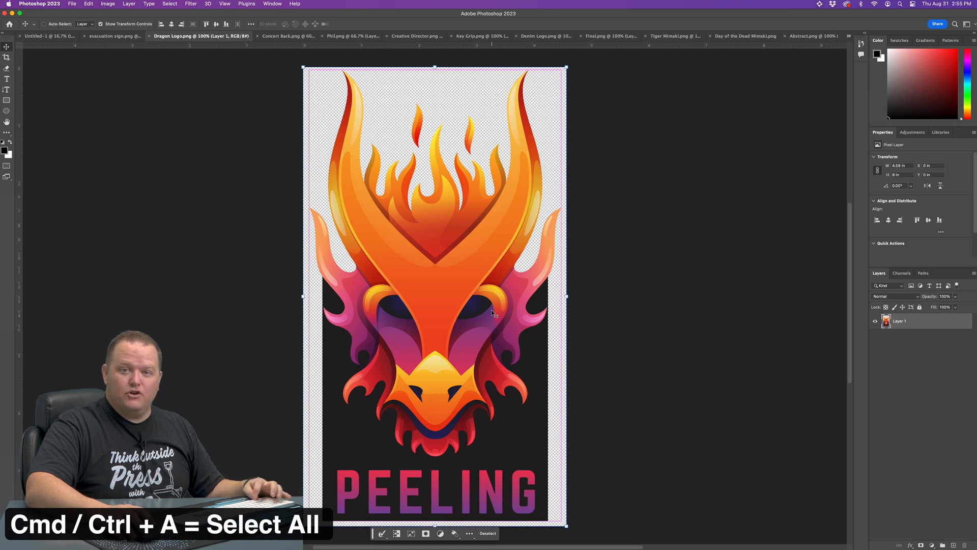
pyautogui.hotkey('ctrl', 'c')
pyautogui.click(45, 37)
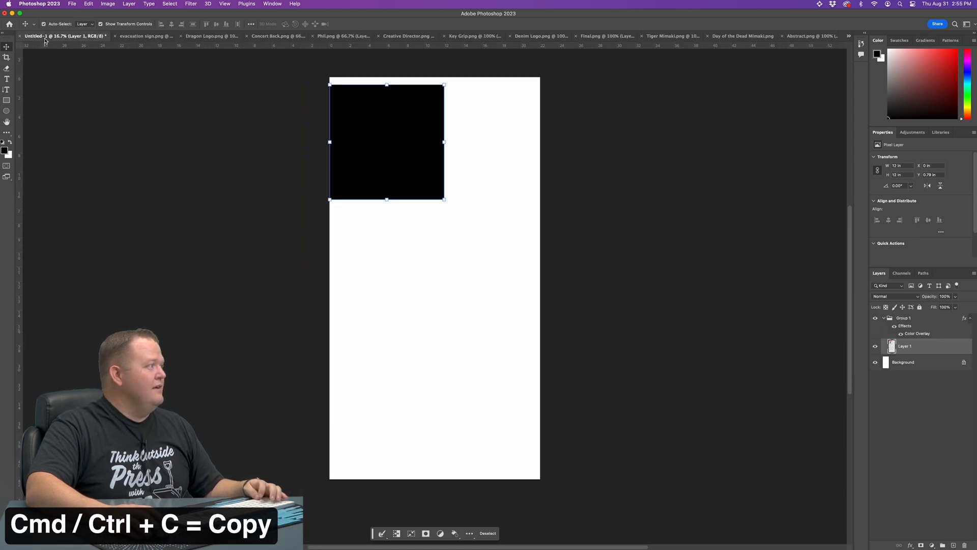
pyautogui.click(479, 292)
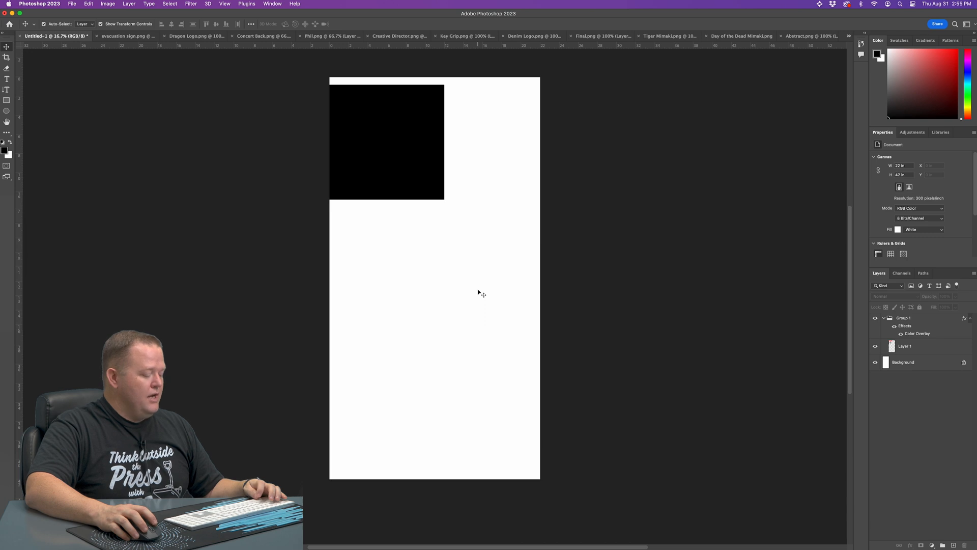
pyautogui.hotkey('ctrl', 'v')
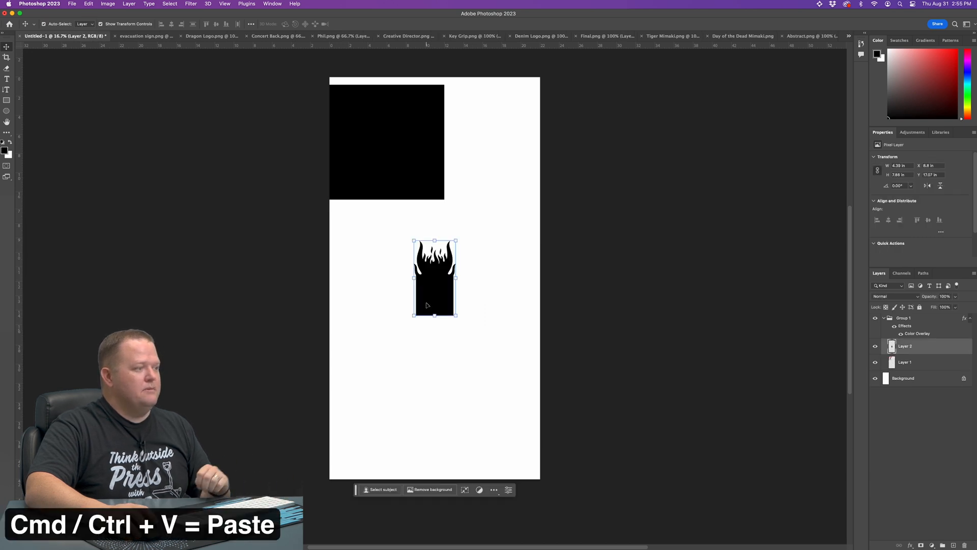
pyautogui.moveTo(426, 304); pyautogui.dragTo(458, 179)
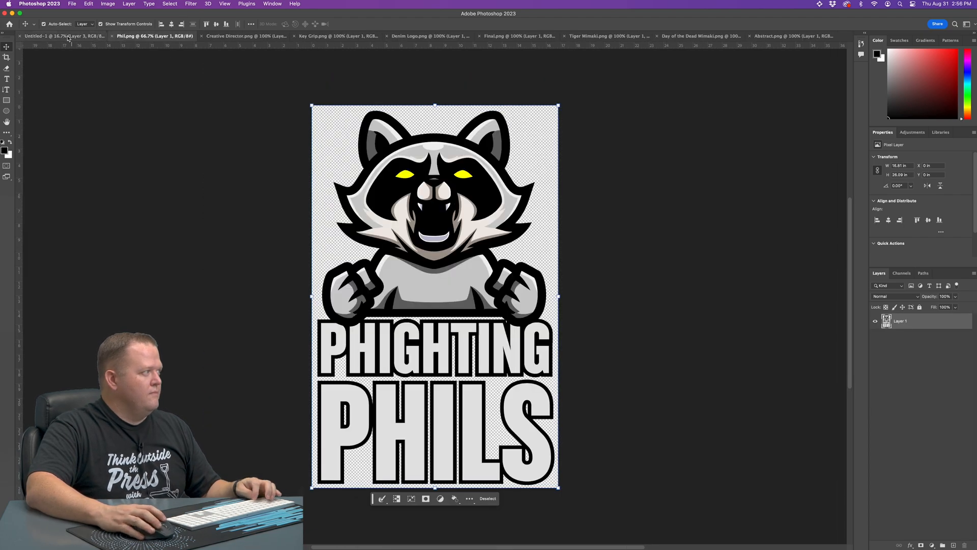
# - Close the finished source design documents
pyautogui.press('super+w')
pyautogui.press('super+w')
pyautogui.press('super+w')
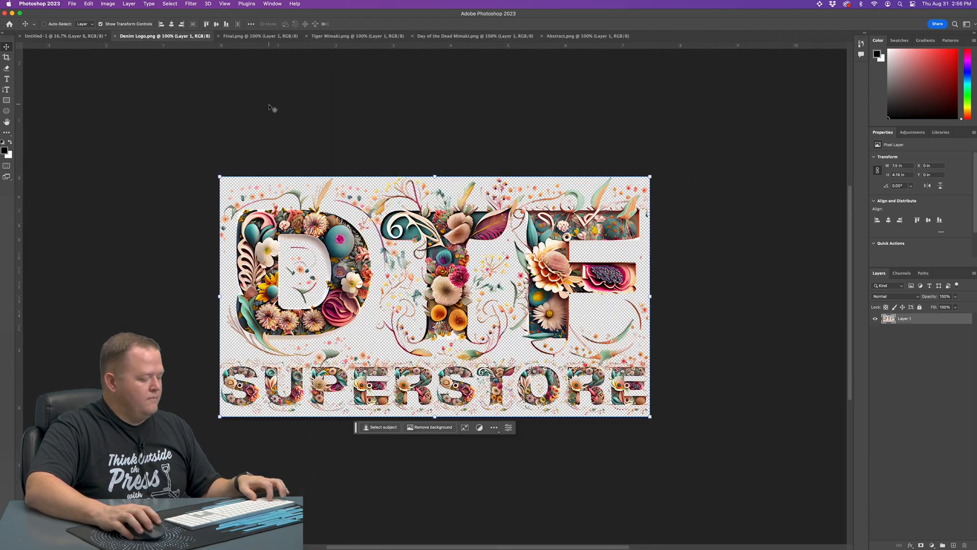
pyautogui.press('super+w')
pyautogui.press('super+w')
pyautogui.press('super+w')
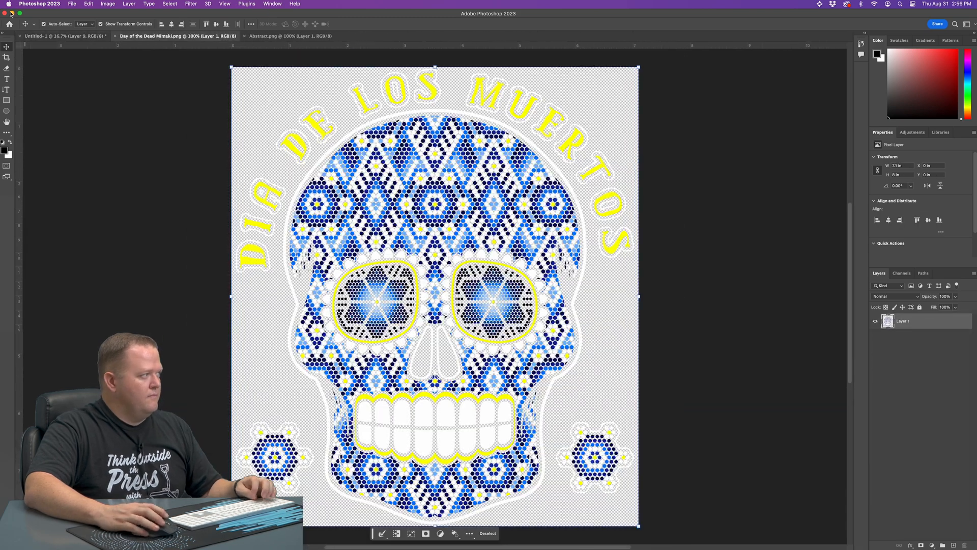
pyautogui.press('super+w')
pyautogui.press('super+w')
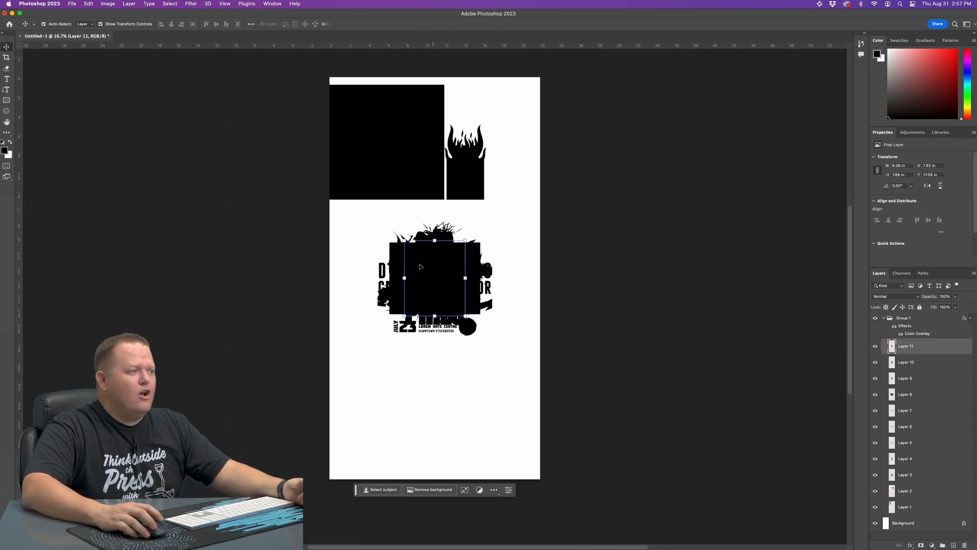
# - Spread the piled designs apart: tigers to the lower corners, squares toward the upper left and right
pyautogui.moveTo(420, 267); pyautogui.dragTo(510, 220)
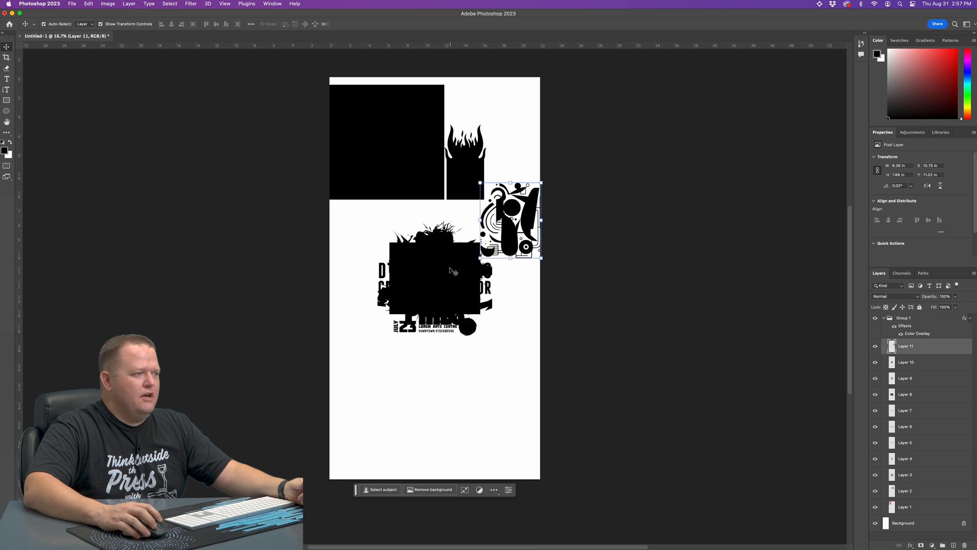
pyautogui.moveTo(450, 275); pyautogui.dragTo(377, 396)
pyautogui.moveTo(427, 275); pyautogui.dragTo(390, 224)
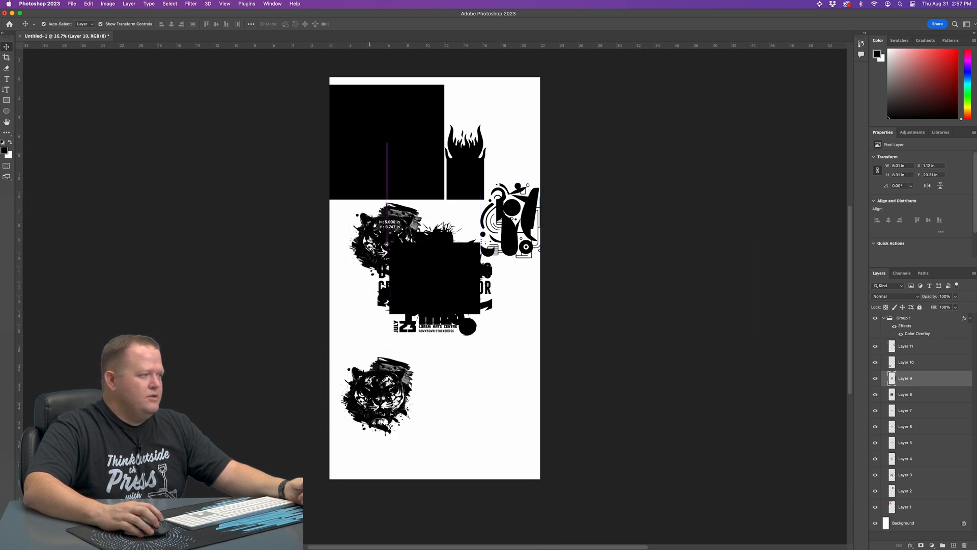
pyautogui.moveTo(427, 275); pyautogui.dragTo(469, 413)
pyautogui.moveTo(427, 275)
pyautogui.mouseDown()
pyautogui.moveTo(359, 250)
pyautogui.moveTo(374, 229)
pyautogui.mouseUp()
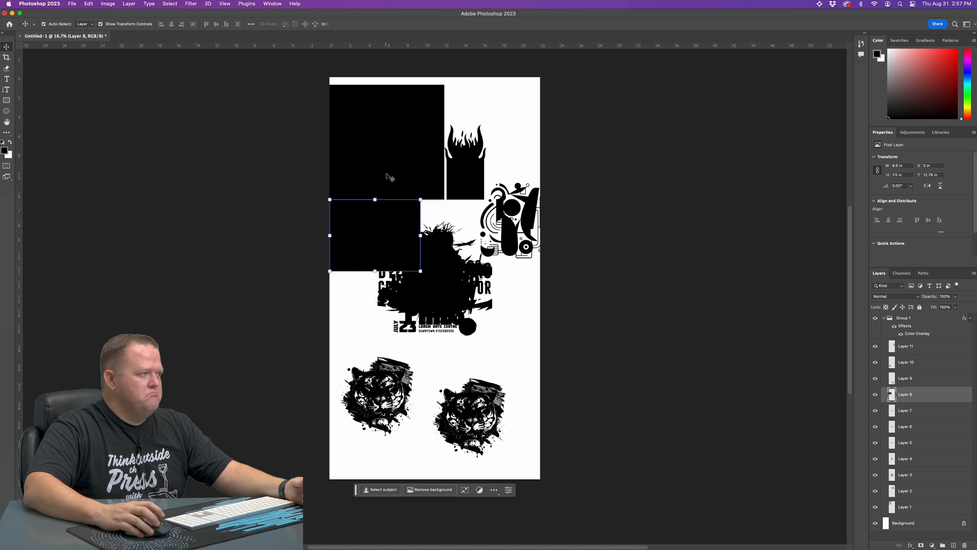
# - Push the flame graphic to the top-right edge and rotate the abstract artwork a quarter turn beneath it
pyautogui.moveTo(389, 178); pyautogui.dragTo(390, 168)
pyautogui.moveTo(465, 164)
pyautogui.mouseDown()
pyautogui.moveTo(484, 142)
pyautogui.moveTo(470, 115)
pyautogui.mouseUp()
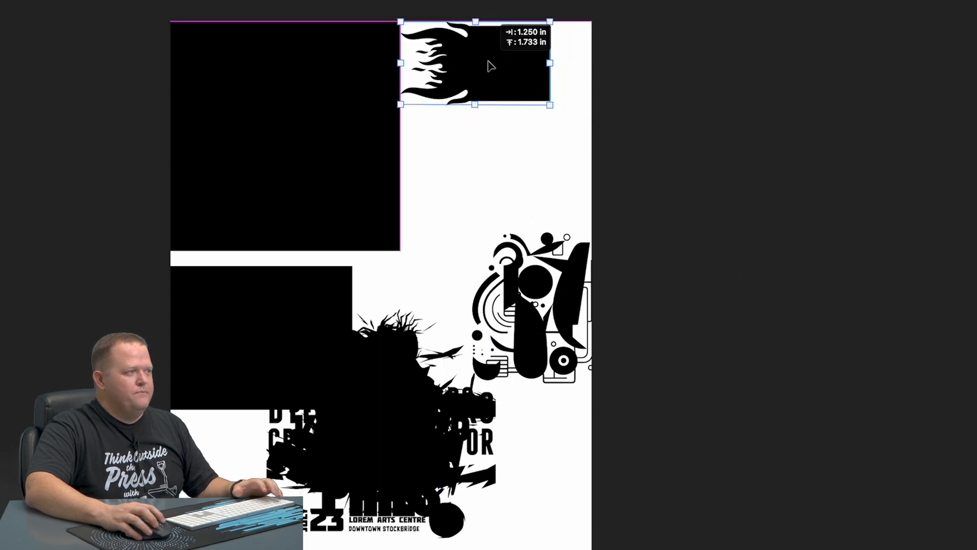
pyautogui.moveTo(491, 67)
pyautogui.mouseDown()
pyautogui.moveTo(499, 59)
pyautogui.moveTo(489, 57)
pyautogui.mouseUp()
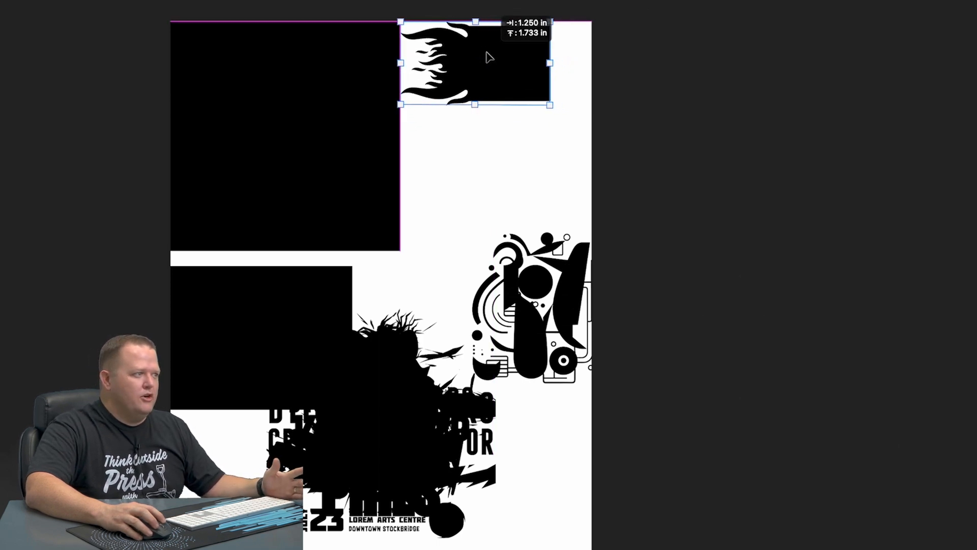
pyautogui.moveTo(490, 58); pyautogui.dragTo(492, 59)
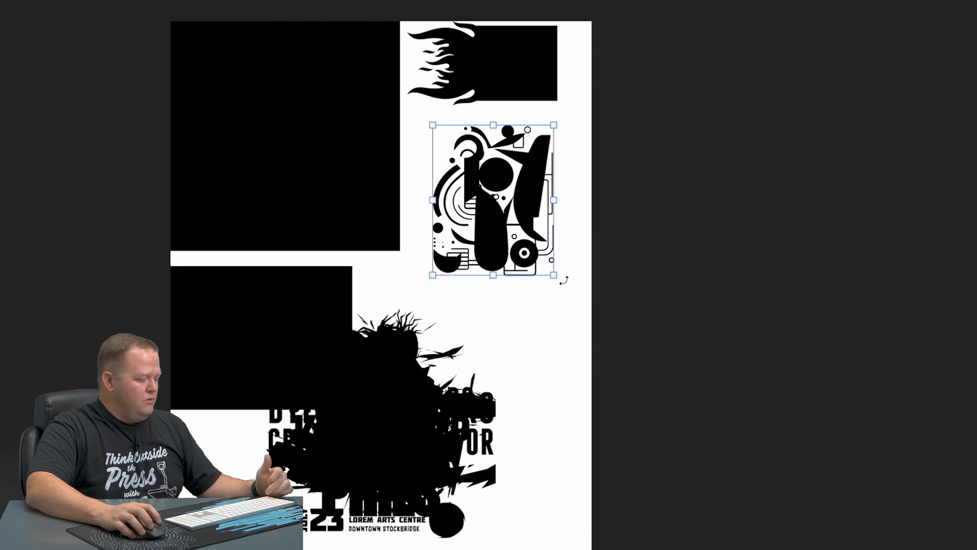
pyautogui.moveTo(567, 278); pyautogui.dragTo(610, 105)
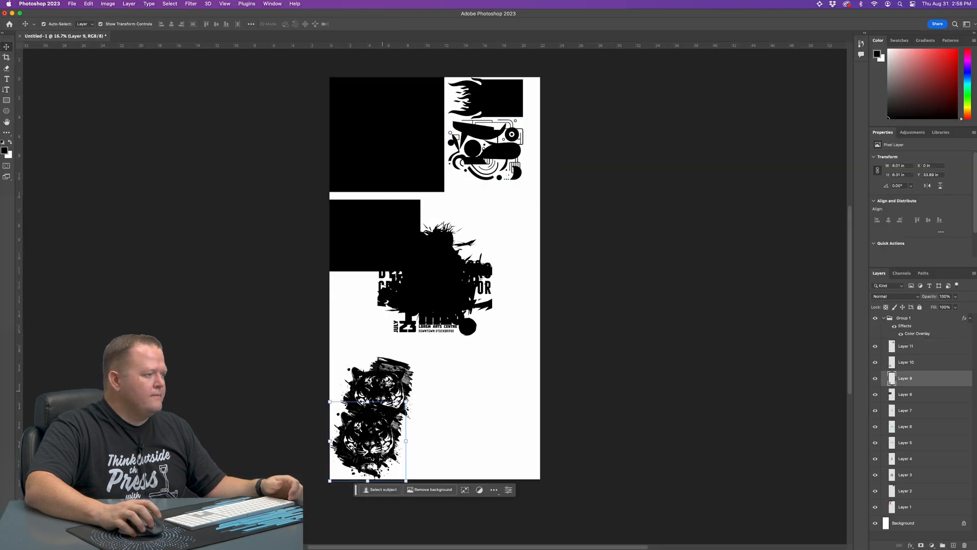
# - Settle the DTF Superstore copy beside the original and slide the PHILS and other graphics into open gaps
pyautogui.moveTo(386, 353); pyautogui.dragTo(377, 353)
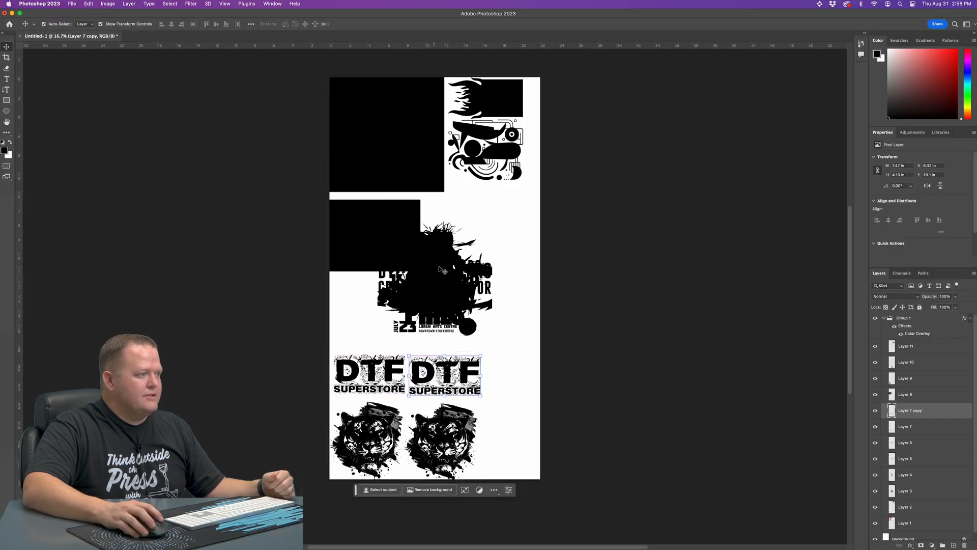
pyautogui.moveTo(441, 268); pyautogui.dragTo(497, 252)
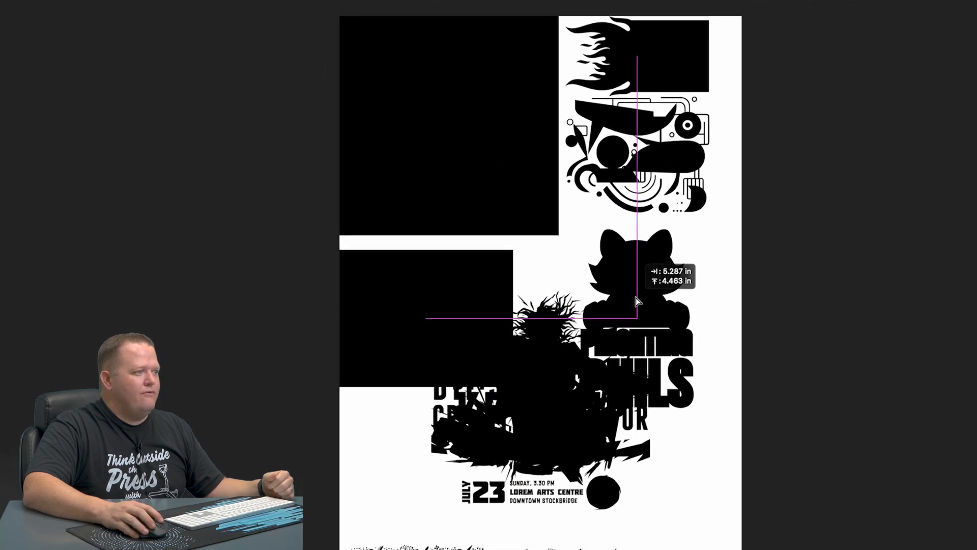
pyautogui.moveTo(637, 302); pyautogui.dragTo(697, 301)
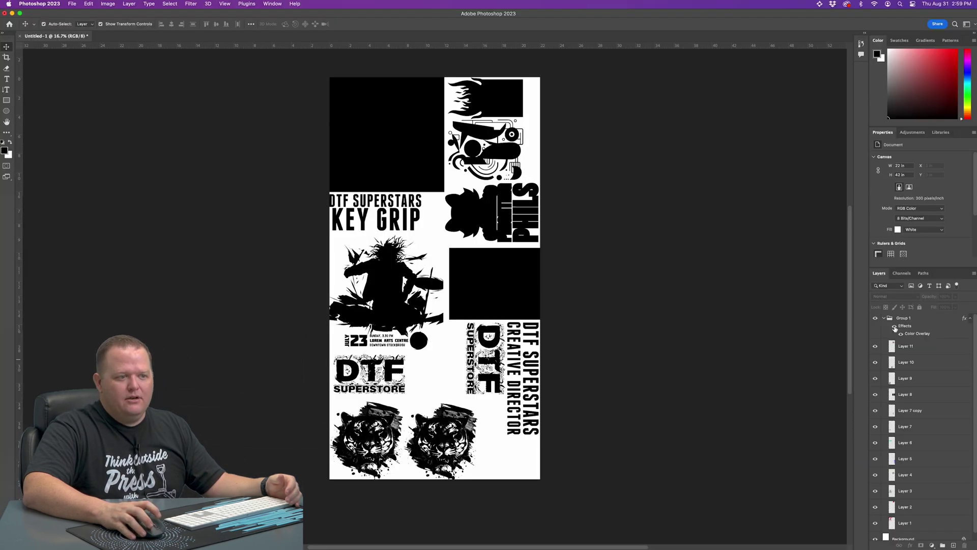
# - Toggle Group 1's Effects visibility off, on and off again to leave the artwork in full colour
pyautogui.click(895, 327)
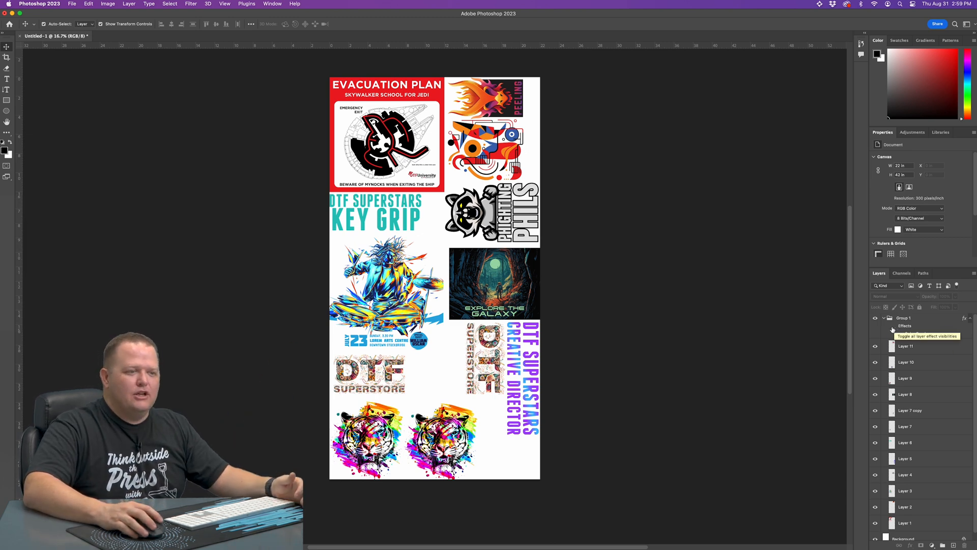
pyautogui.click(894, 327)
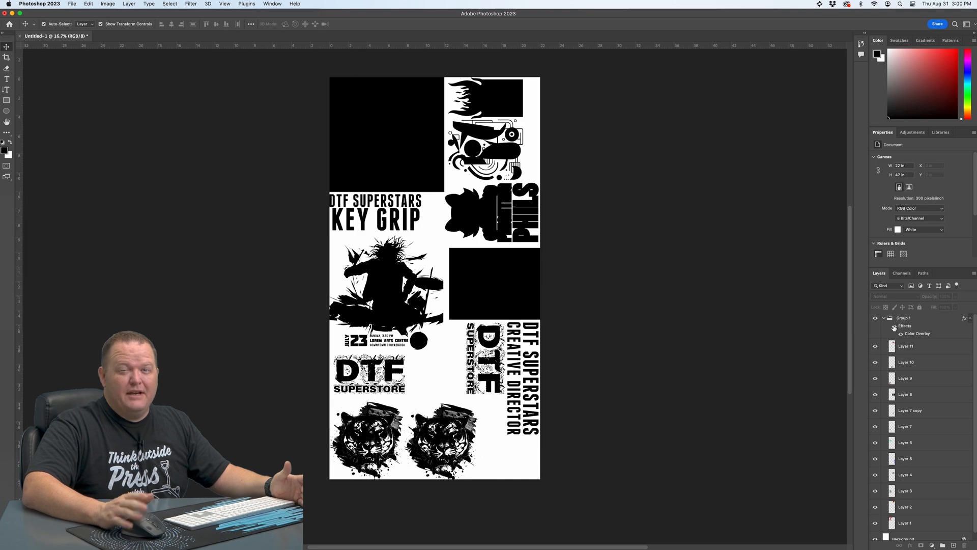
pyautogui.click(893, 328)
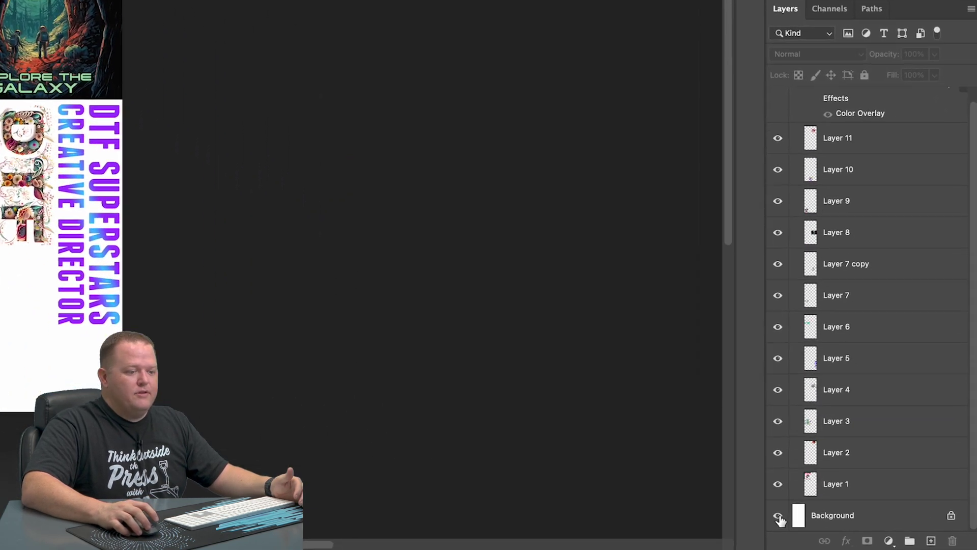
# - Hide the Background layer so the packed designs sit on a transparent sheet
pyautogui.click(779, 519)
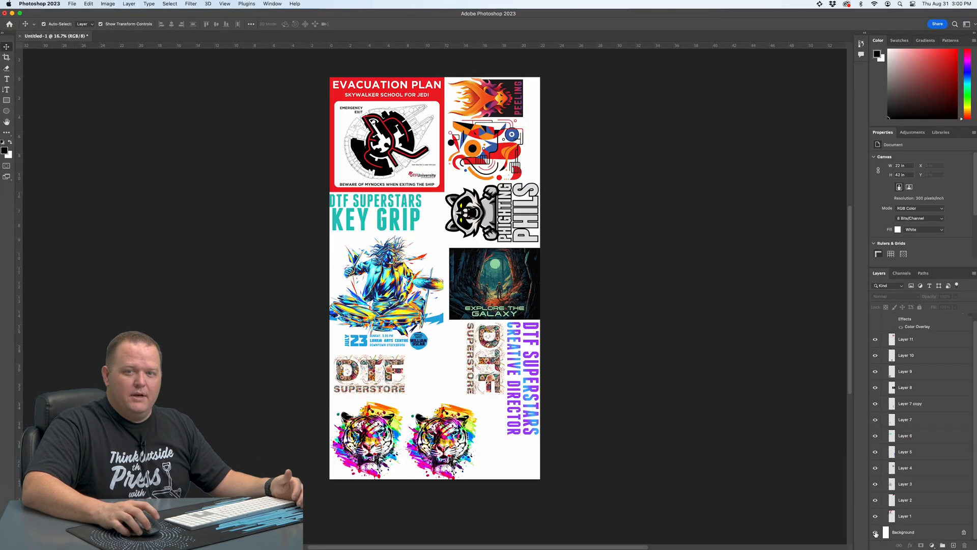
pyautogui.click(875, 533)
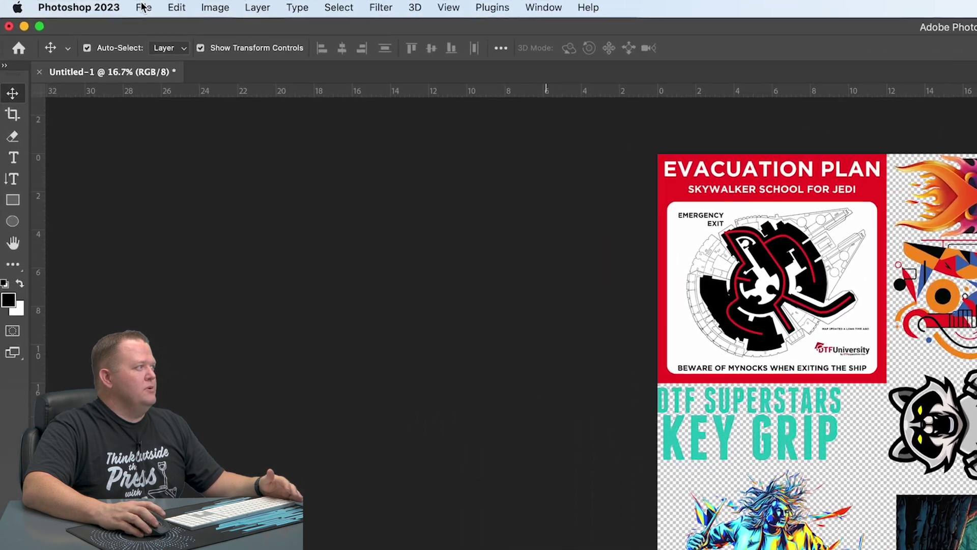
pyautogui.click(72, 4)
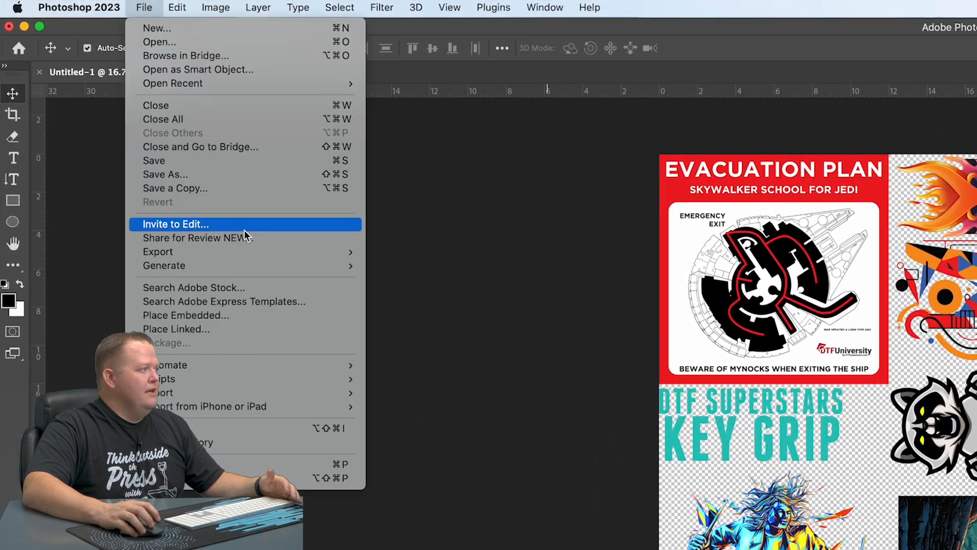
pyautogui.moveTo(157, 252)
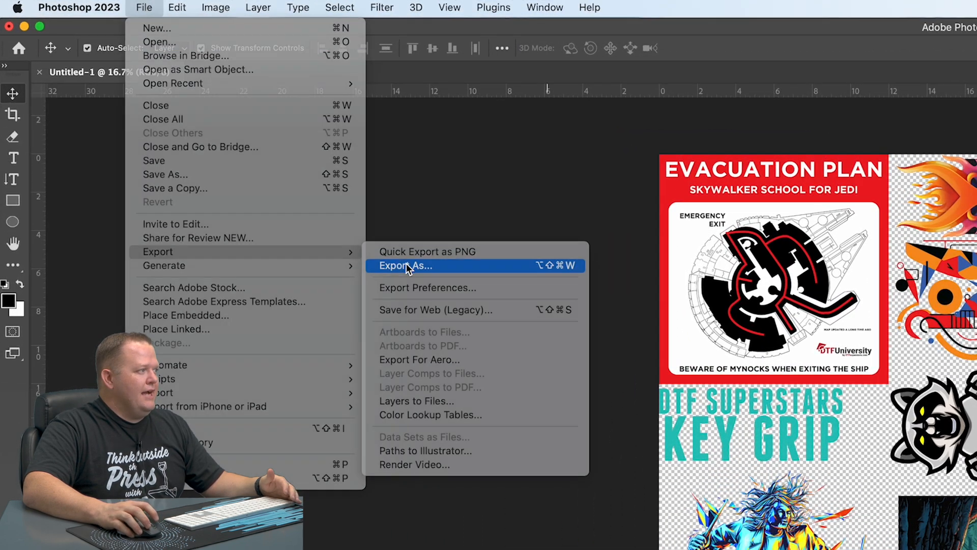
# - Export As a transparent PNG at 6600 × 12600 px and proceed to the save location
pyautogui.click(406, 265)
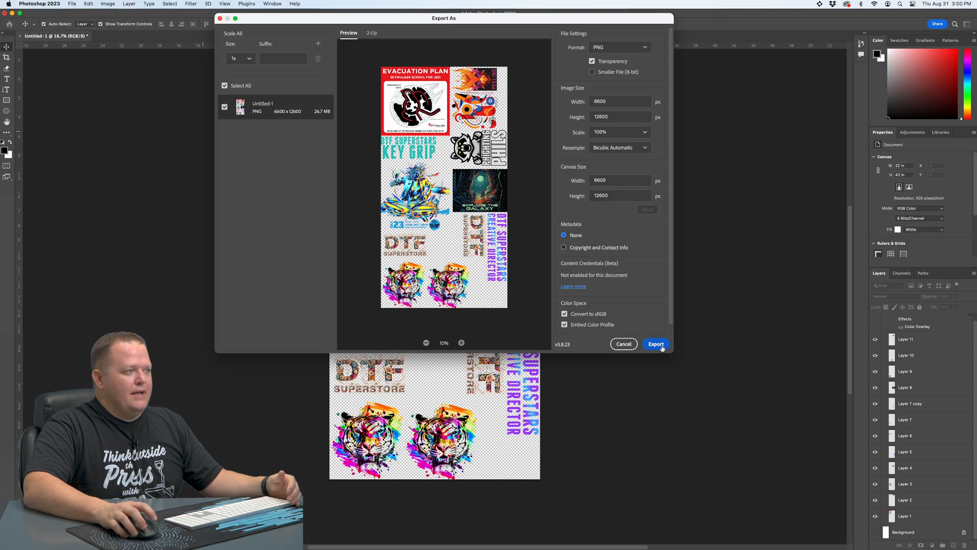
pyautogui.click(656, 344)
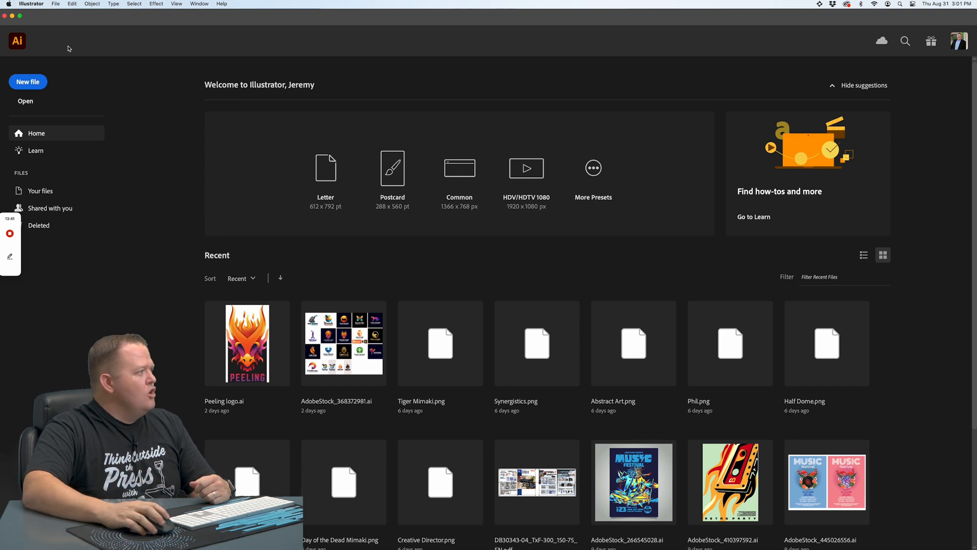
# - Create a new Illustrator document 22 in wide by 42 in tall at 300 ppi RGB
pyautogui.click(25, 84)
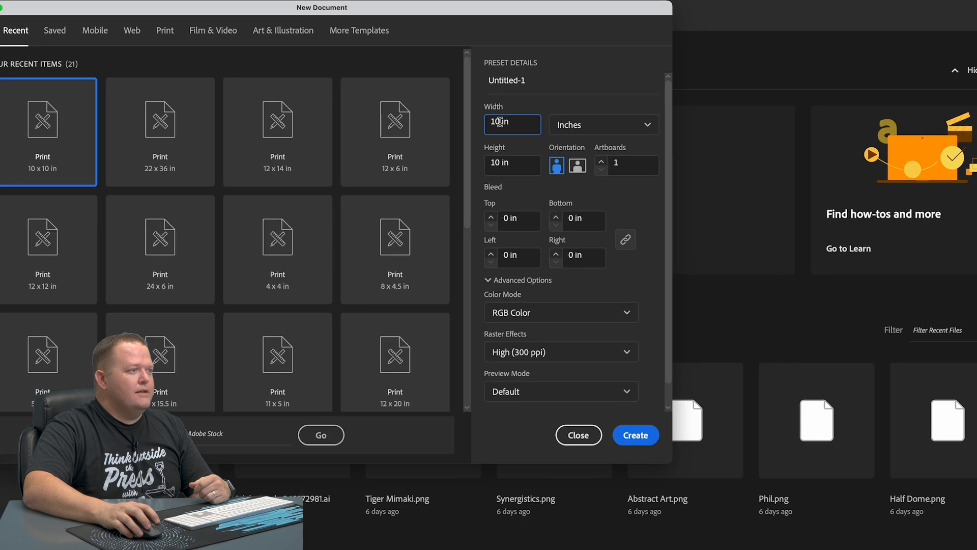
pyautogui.click(493, 123)
pyautogui.write('22')
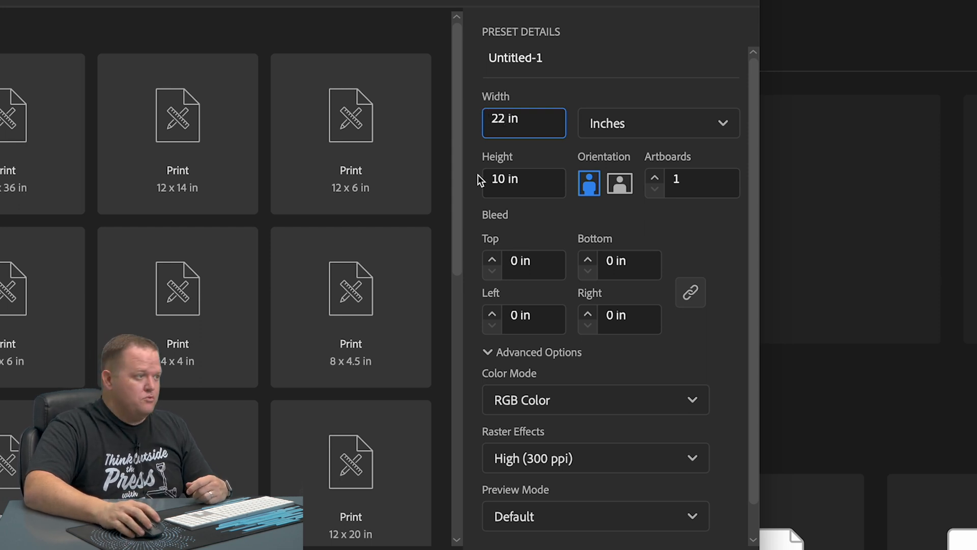
pyautogui.click(503, 179)
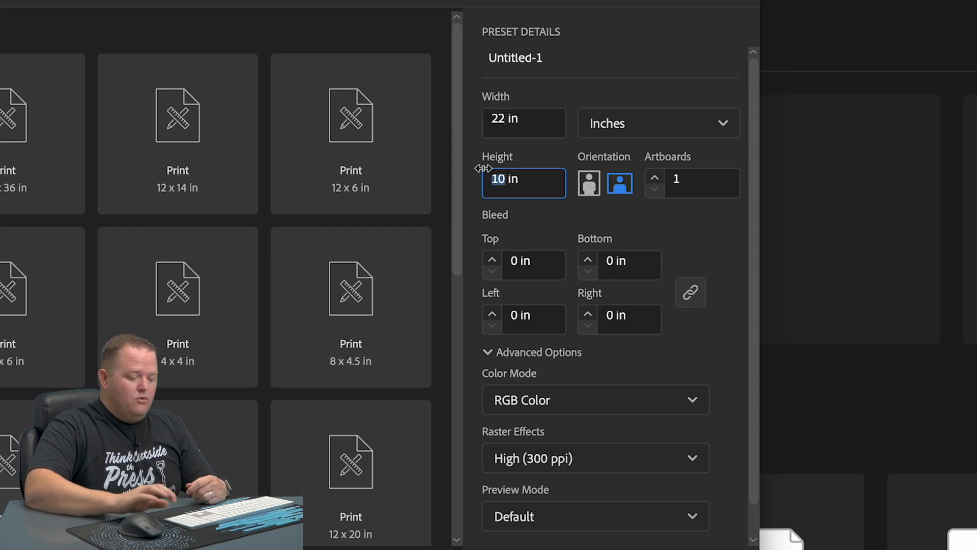
pyautogui.write('42')
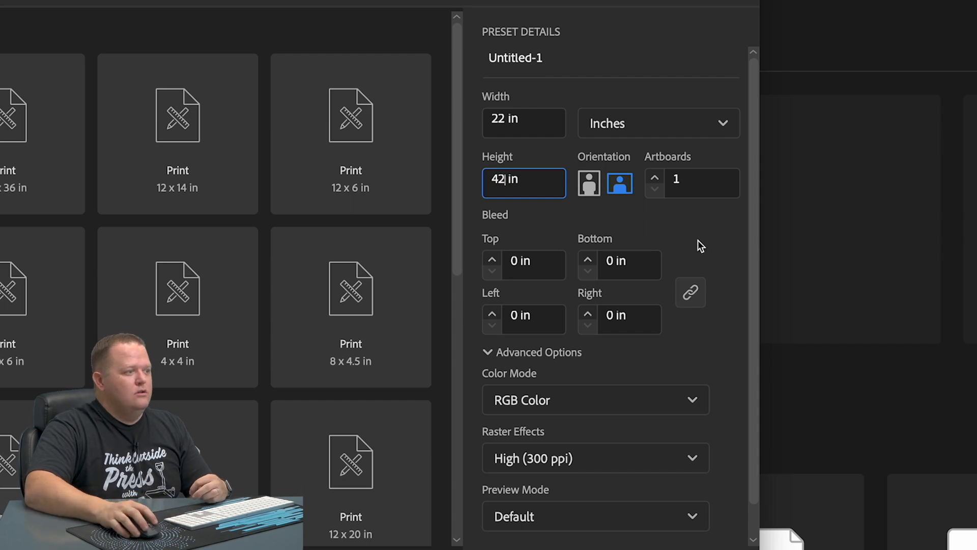
pyautogui.click(700, 245)
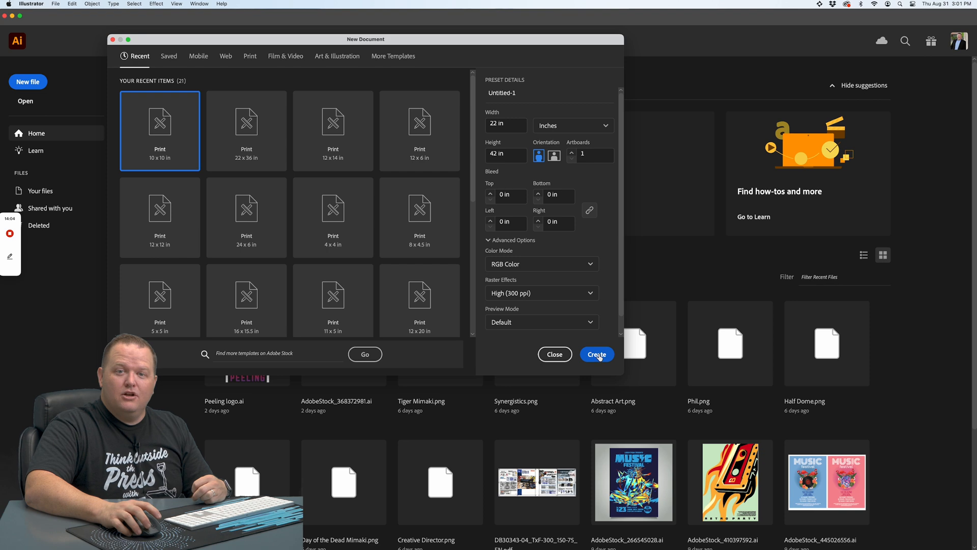
pyautogui.click(598, 355)
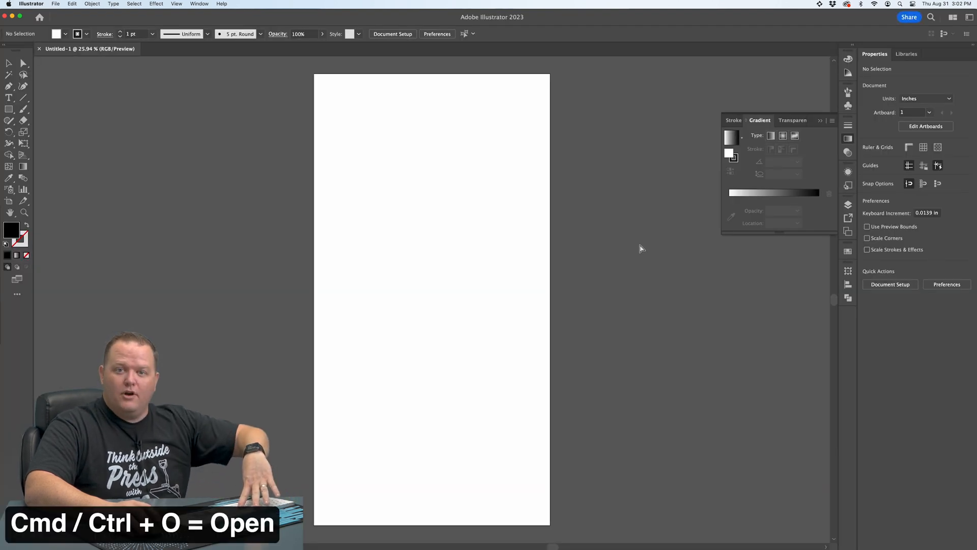
# - Open Dragon Logo.png through evacuation sign.png from the Gang Sheet folder as separate documents
pyautogui.press('super+o')
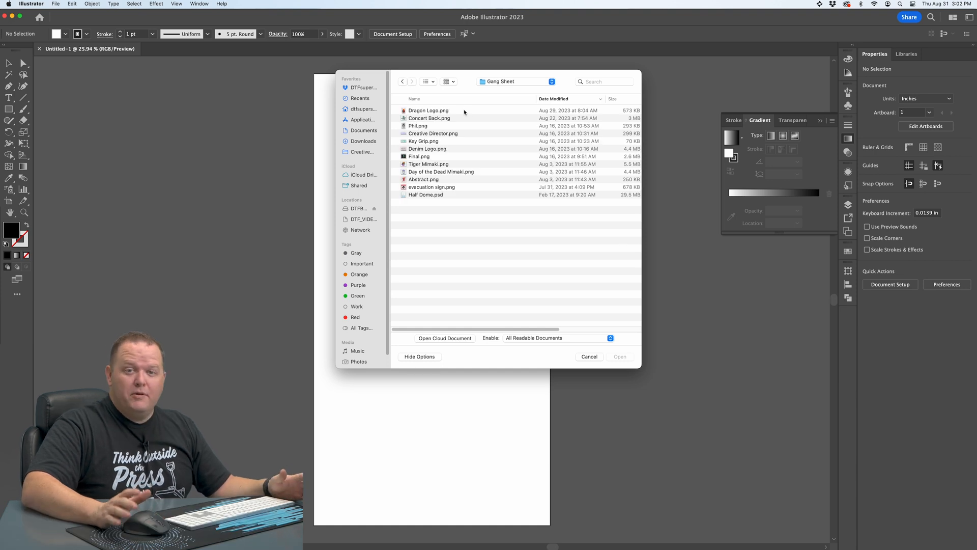
pyautogui.click(465, 112)
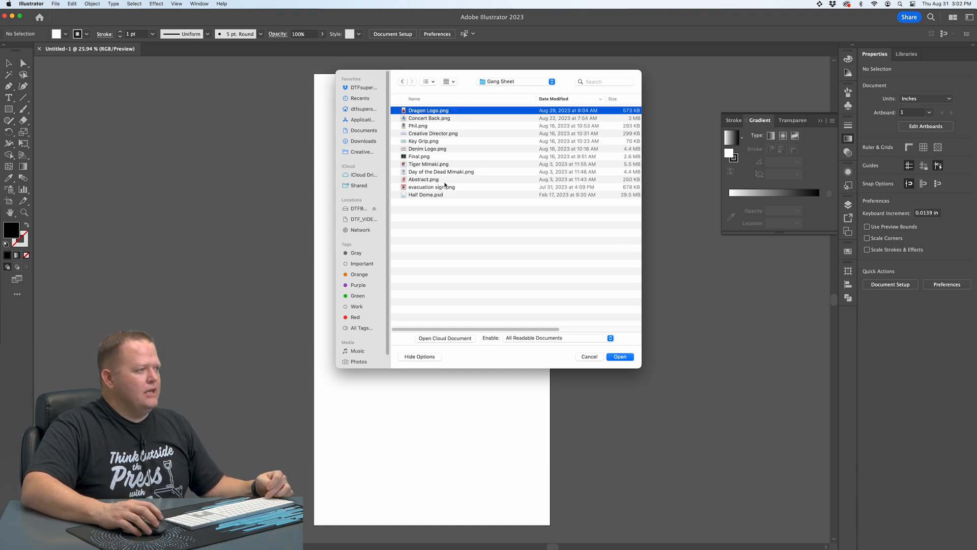
pyautogui.keyDown('shift'); pyautogui.click(445, 186); pyautogui.keyUp('shift')
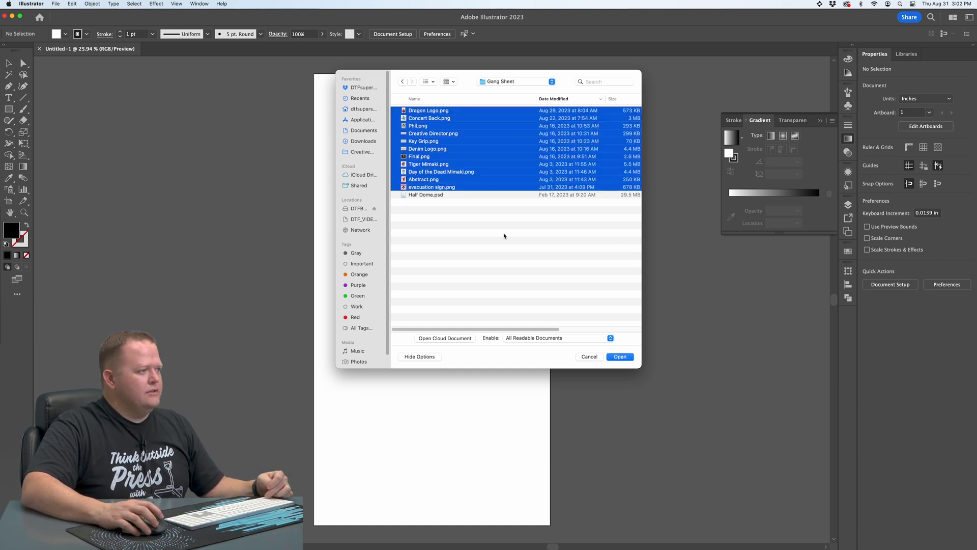
pyautogui.click(621, 356)
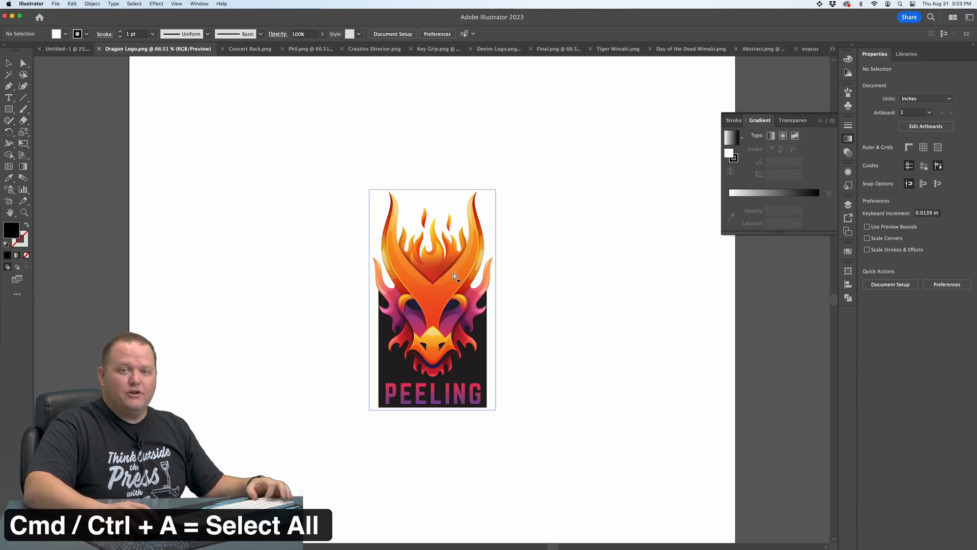
# - Copy the dragon logo image and paste it onto the blank 22 × 42 sheet
pyautogui.press('super+a')
pyautogui.press('super+c')
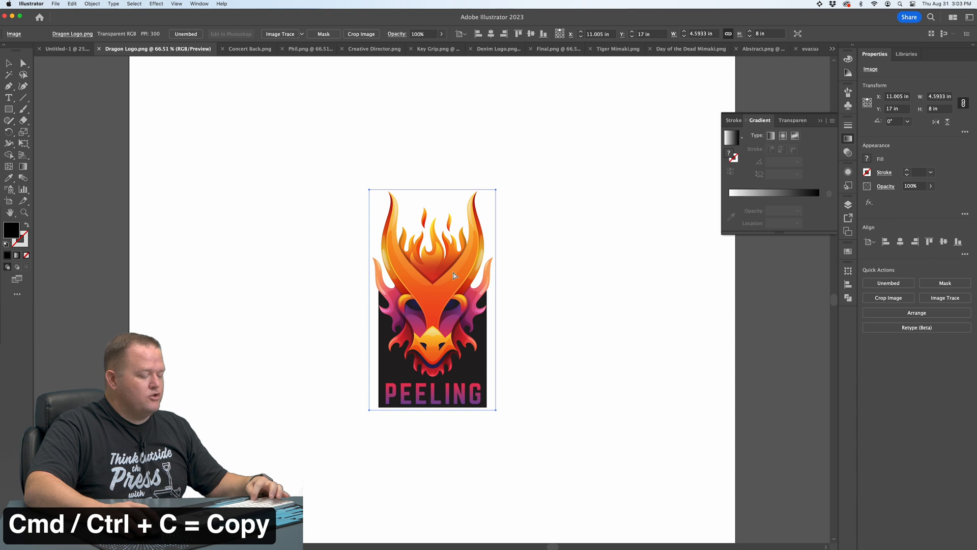
pyautogui.click(69, 49)
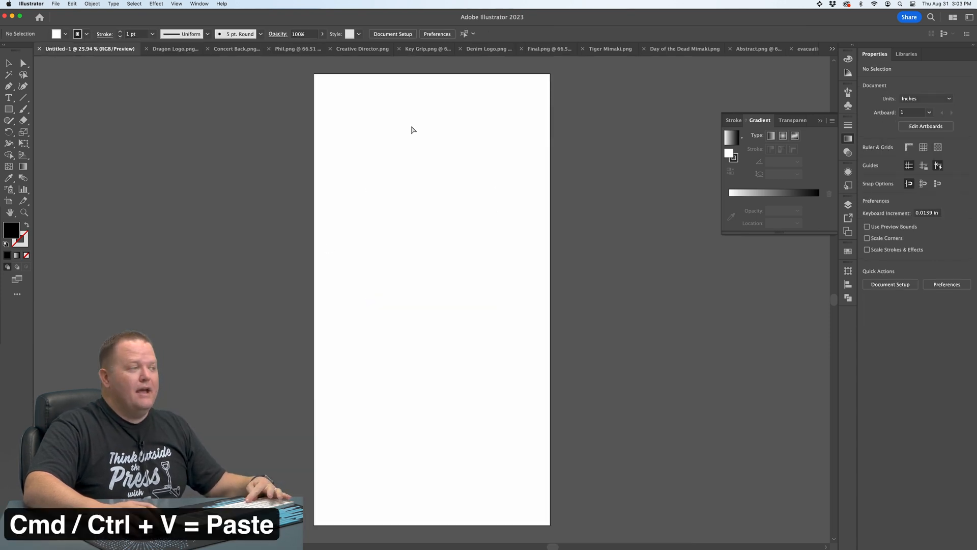
pyautogui.press('super+v')
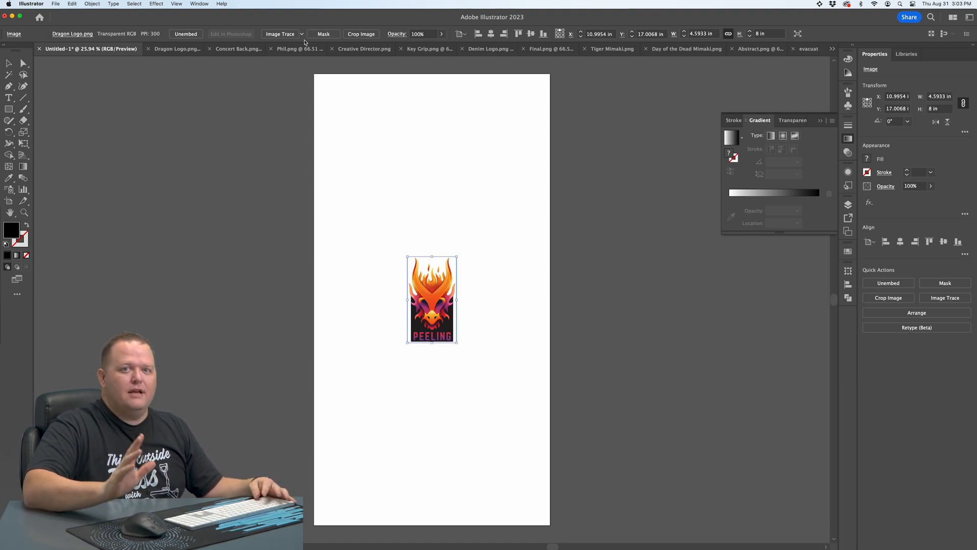
# - Close all the separate image document tabs, leaving only the Untitled-1 gang sheet
pyautogui.click(206, 49)
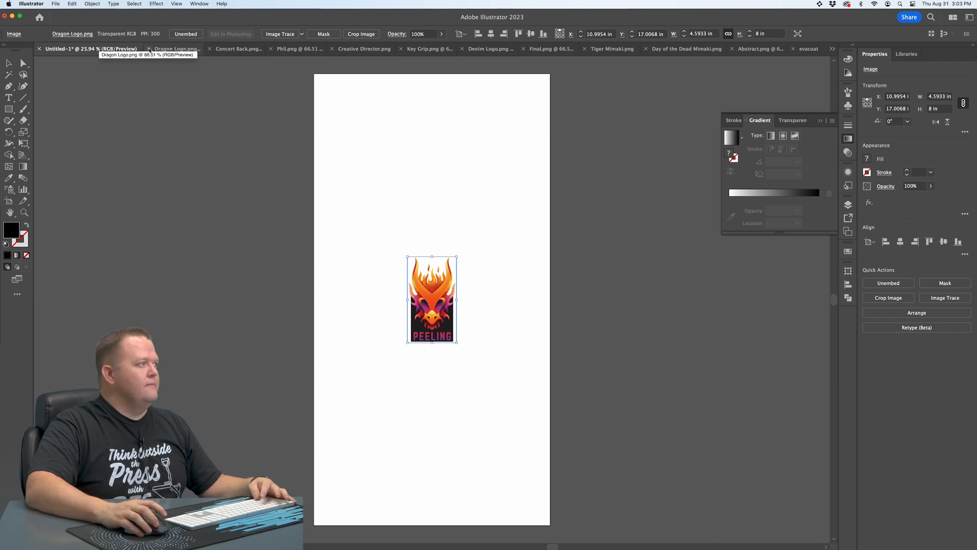
pyautogui.click(169, 51)
pyautogui.press('super+w')
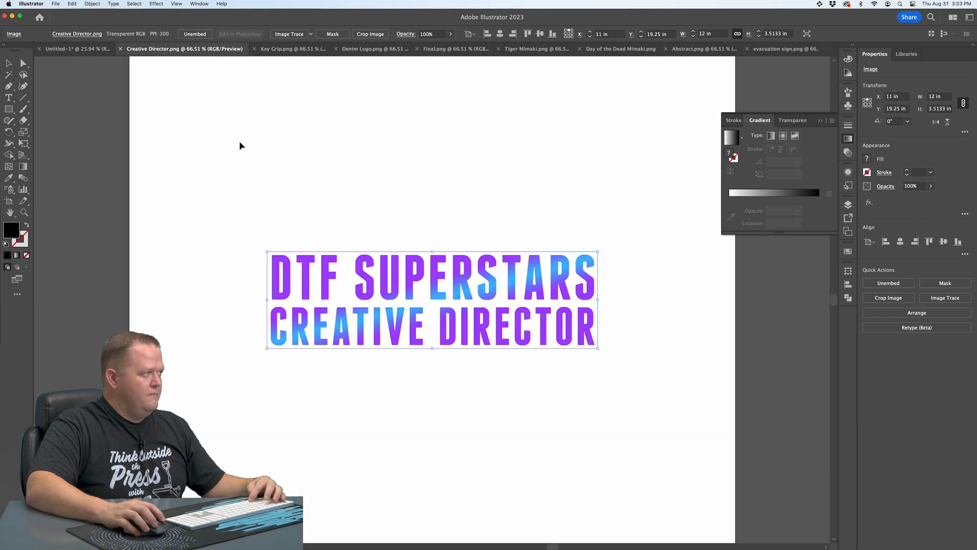
pyautogui.press('super+w')
pyautogui.press('super+w')
pyautogui.press('super+w')
pyautogui.press('super+w')
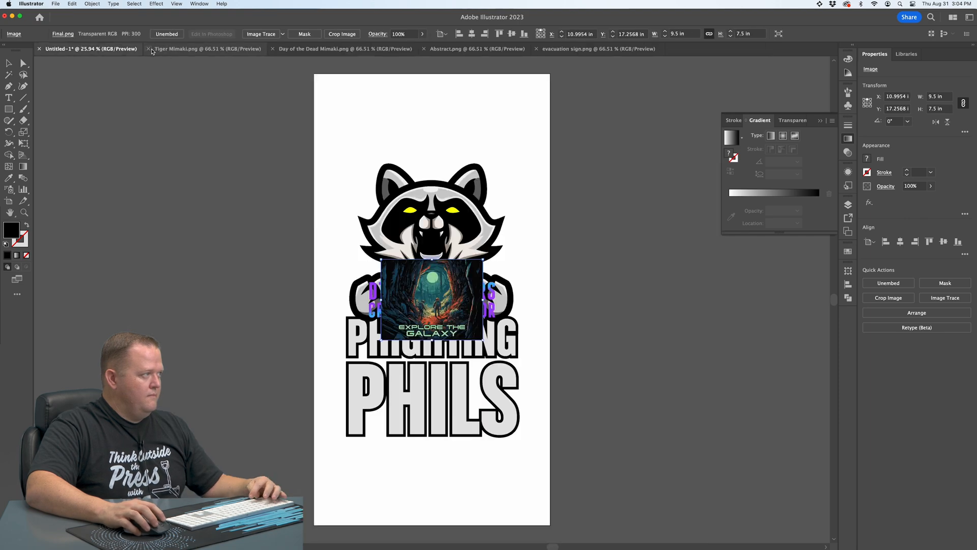
pyautogui.press('super+w')
pyautogui.press('super+w')
pyautogui.press('super+w')
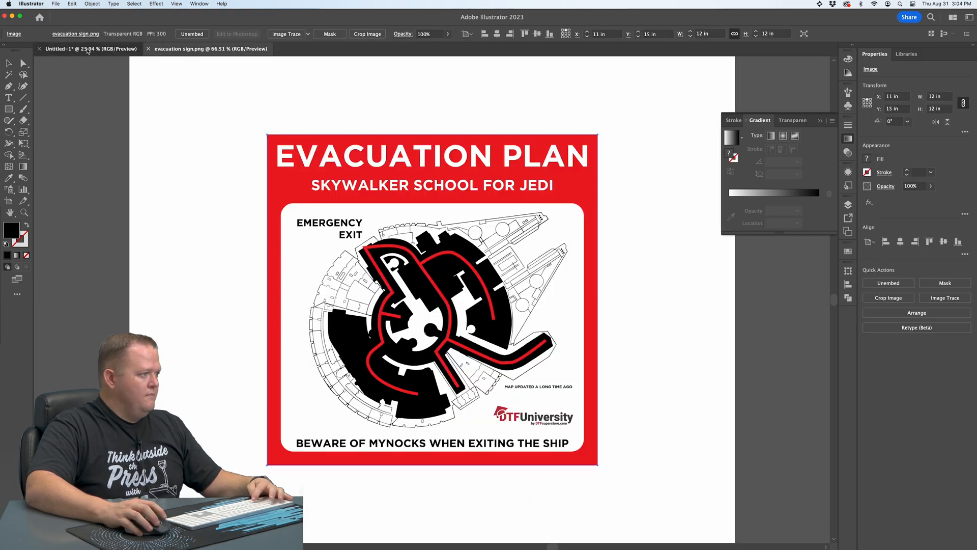
pyautogui.press('super+w')
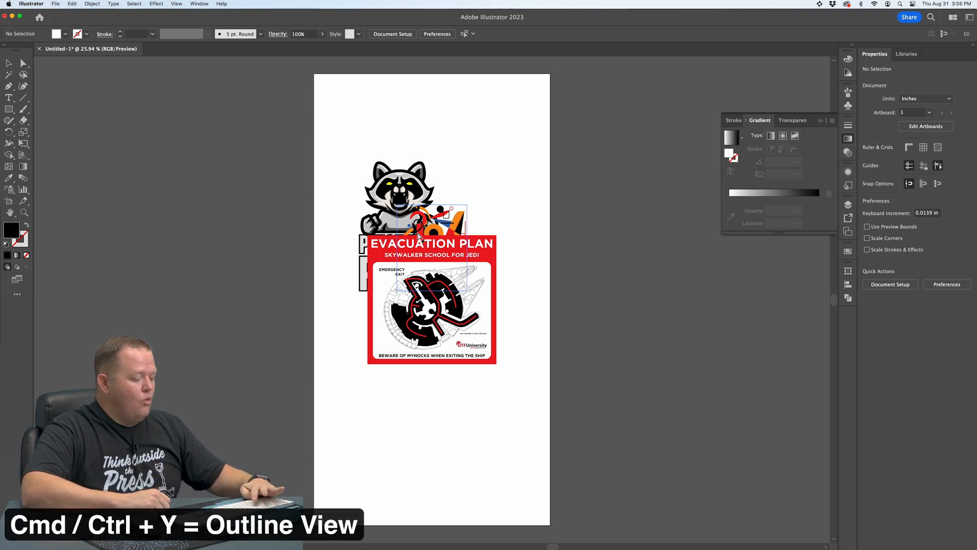
# - In Outline view, drag the first stacked designs up, right and left out of the pile
pyautogui.press('super+y')
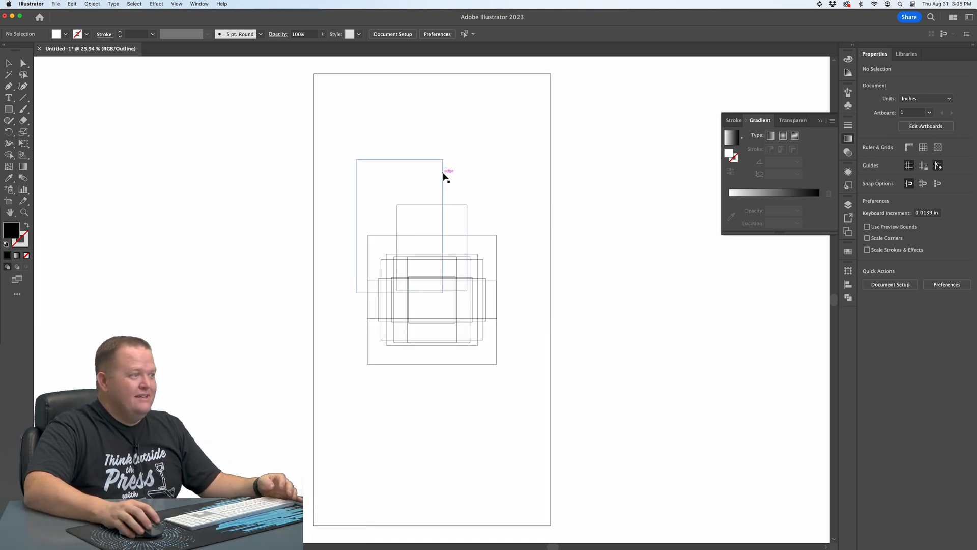
pyautogui.moveTo(443, 173)
pyautogui.mouseDown()
pyautogui.moveTo(426, 88)
pyautogui.moveTo(403, 90)
pyautogui.mouseUp()
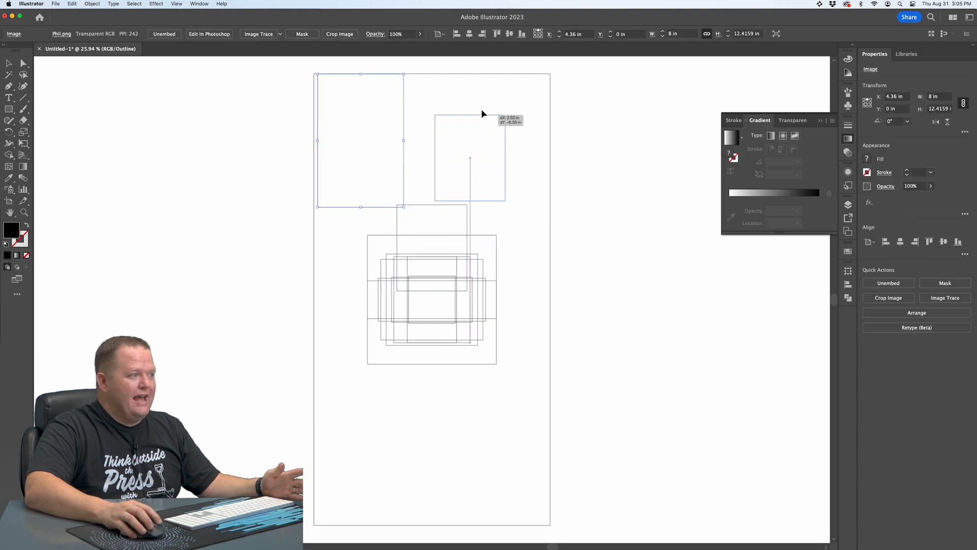
pyautogui.moveTo(446, 206); pyautogui.dragTo(478, 106)
pyautogui.moveTo(457, 239); pyautogui.dragTo(609, 188)
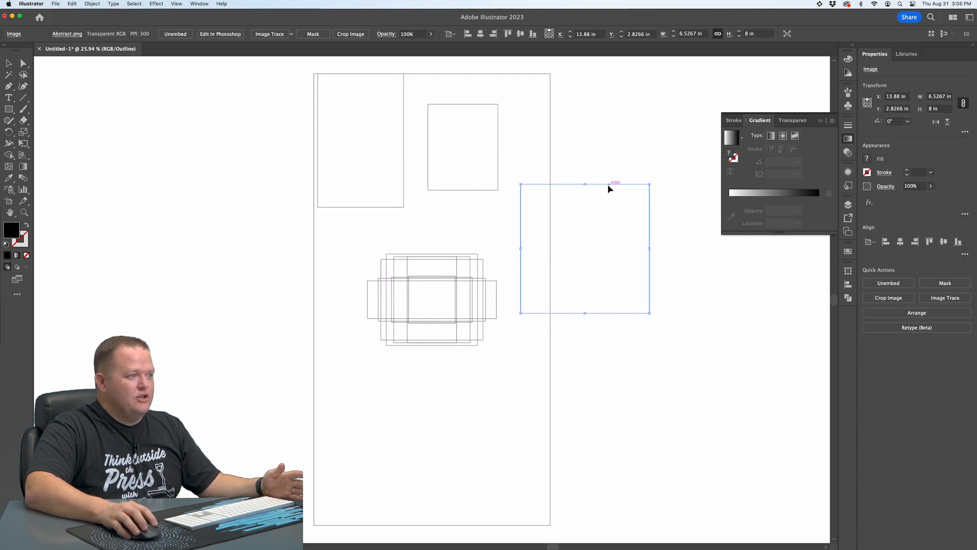
pyautogui.moveTo(430, 281); pyautogui.dragTo(375, 382)
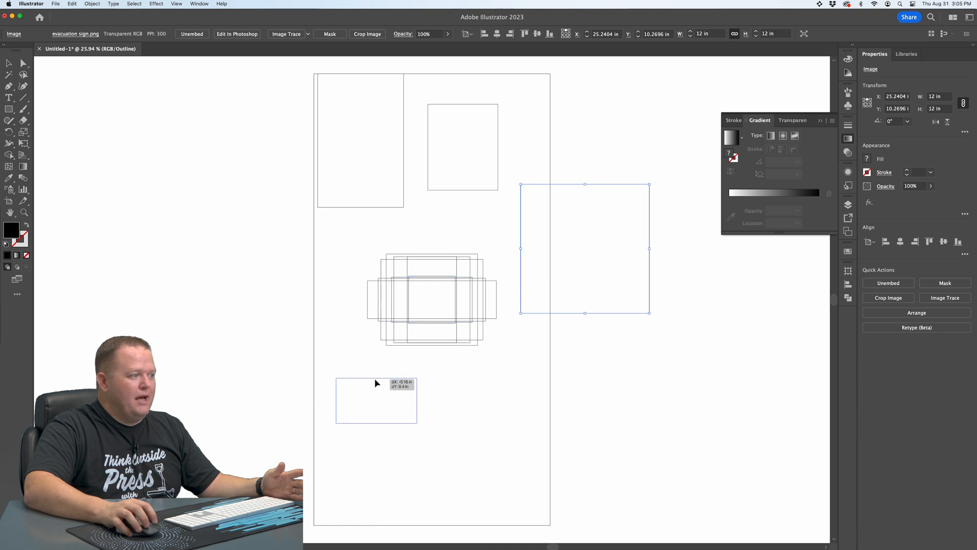
pyautogui.moveTo(425, 281); pyautogui.dragTo(360, 211)
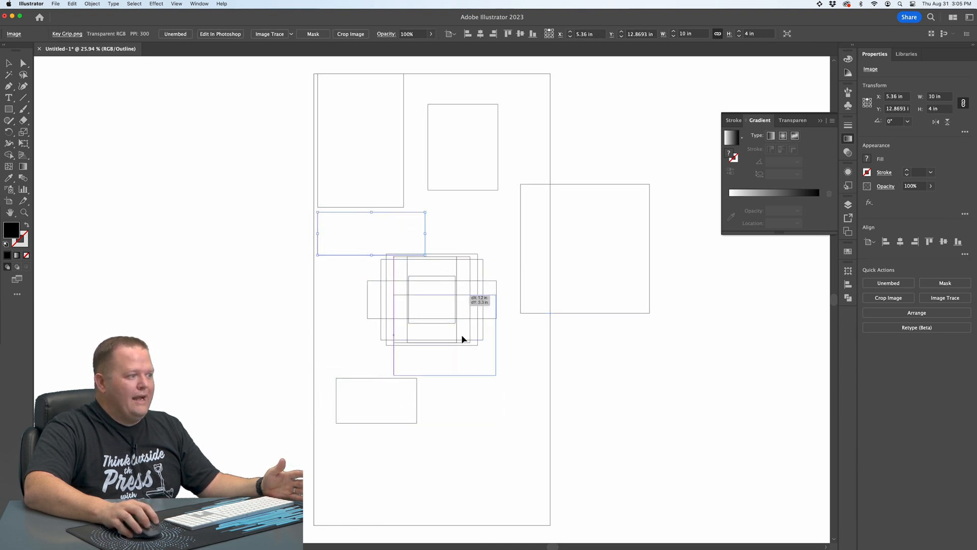
# - Pull the remaining designs apart to lower and left positions, then return to full-colour Preview
pyautogui.moveTo(444, 306); pyautogui.dragTo(493, 381)
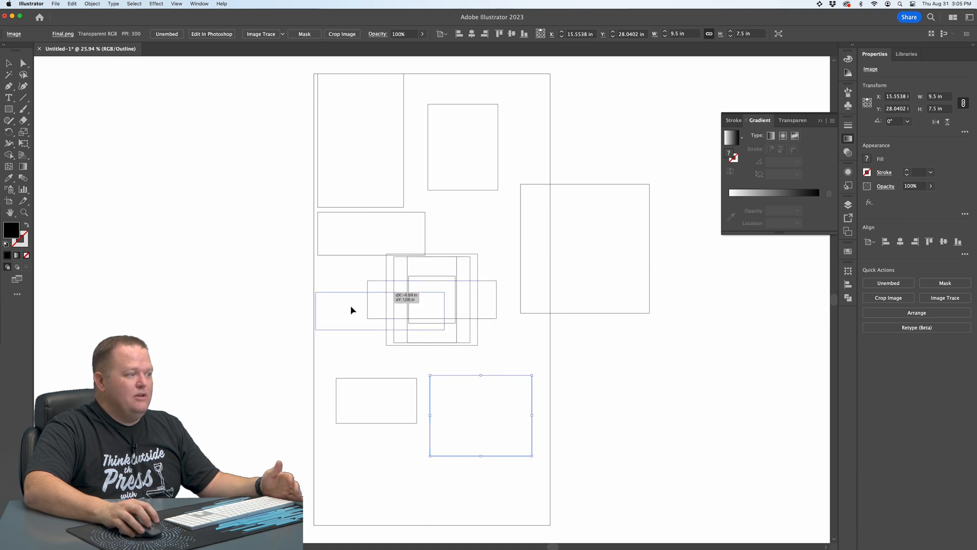
pyautogui.moveTo(350, 305); pyautogui.dragTo(295, 343)
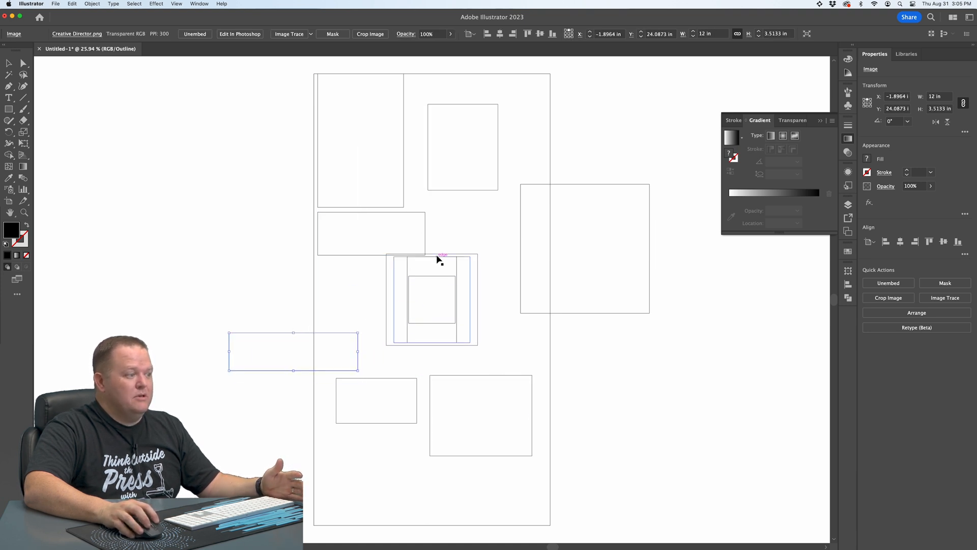
pyautogui.moveTo(439, 263); pyautogui.dragTo(519, 328)
pyautogui.moveTo(431, 298)
pyautogui.mouseDown()
pyautogui.moveTo(572, 367)
pyautogui.moveTo(336, 294)
pyautogui.mouseUp()
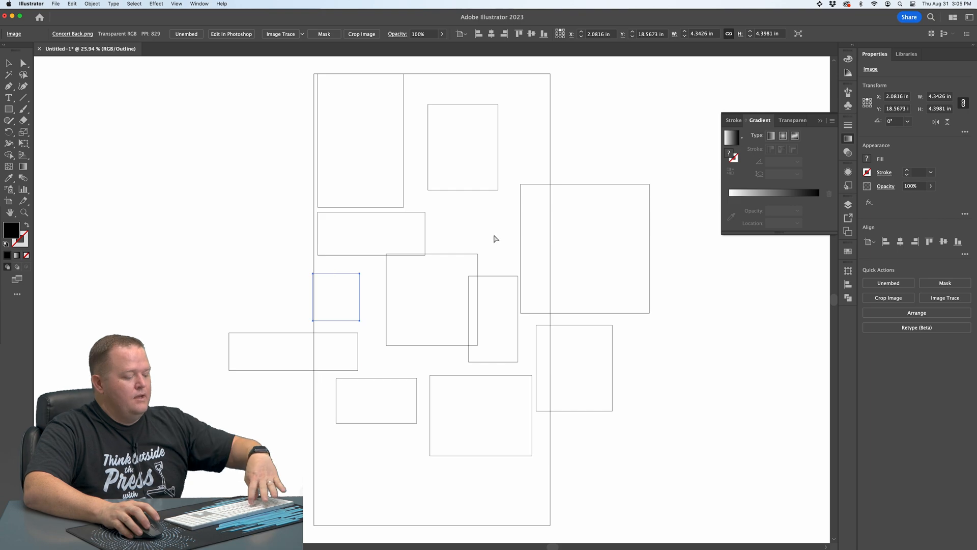
pyautogui.press('super+y')
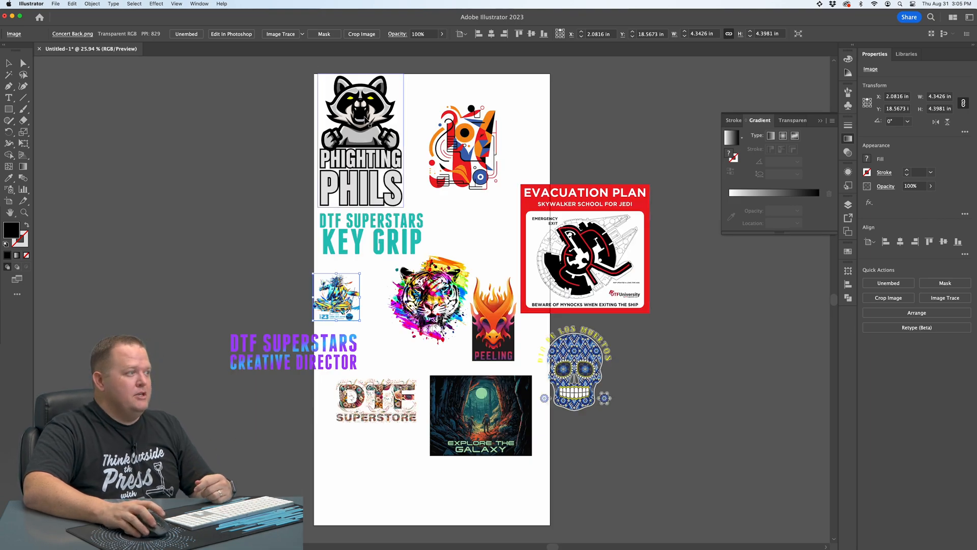
pyautogui.click(359, 142)
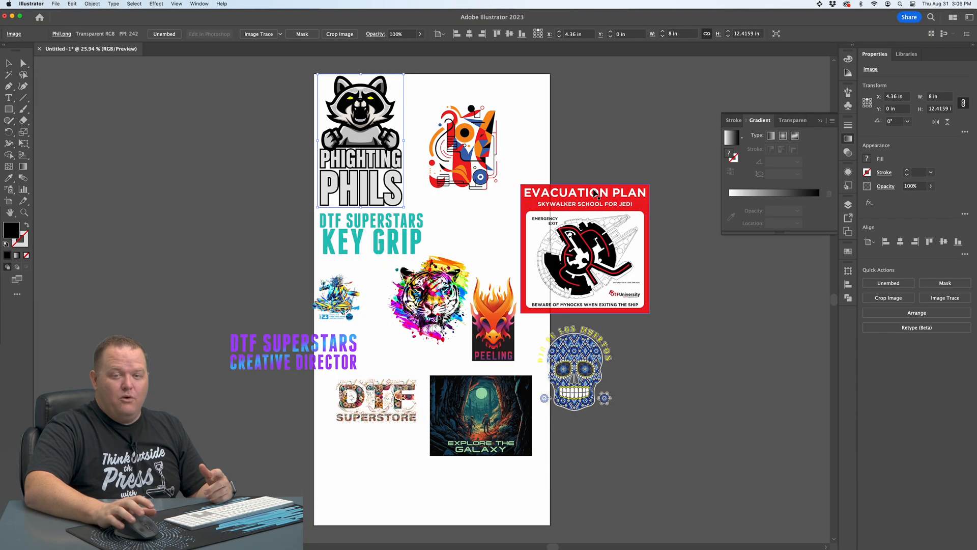
# - Switch back to Outline view and select the abstract design near the top
pyautogui.press('super+y')
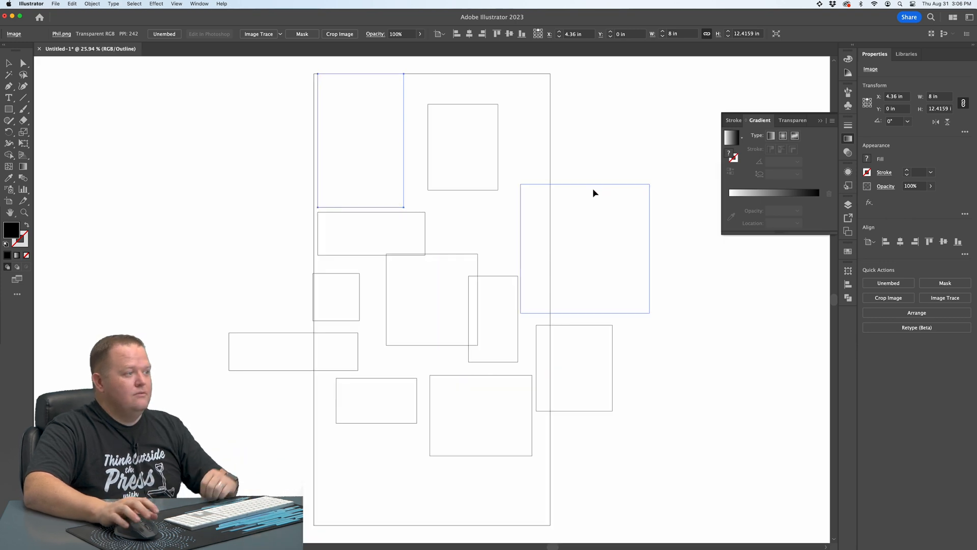
pyautogui.click(493, 189)
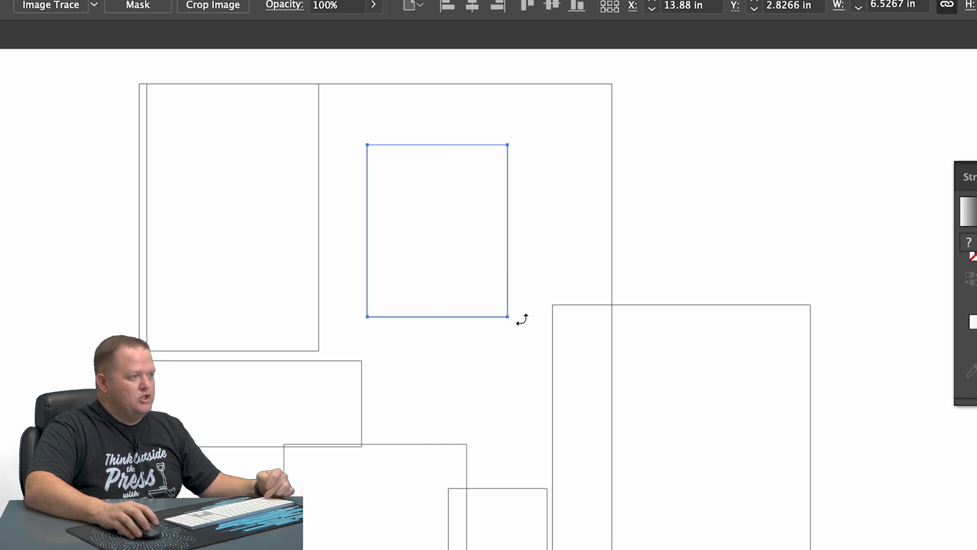
# - Rotate the abstract design 90°, move it and the large sign up, and send the wide design to the bottom
pyautogui.moveTo(540, 290)
pyautogui.mouseDown()
pyautogui.moveTo(553, 220)
pyautogui.moveTo(541, 331)
pyautogui.moveTo(581, 166)
pyautogui.mouseUp()
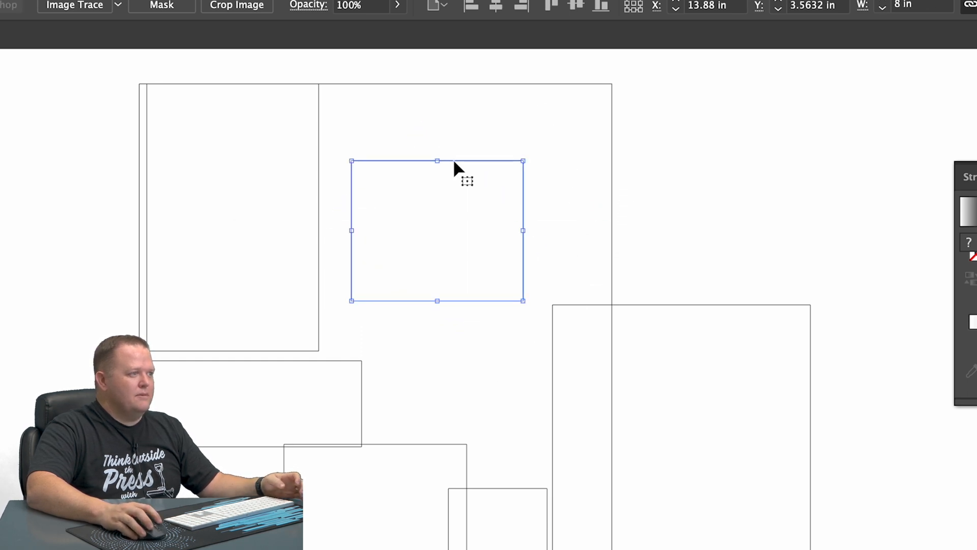
pyautogui.moveTo(453, 158); pyautogui.dragTo(430, 81)
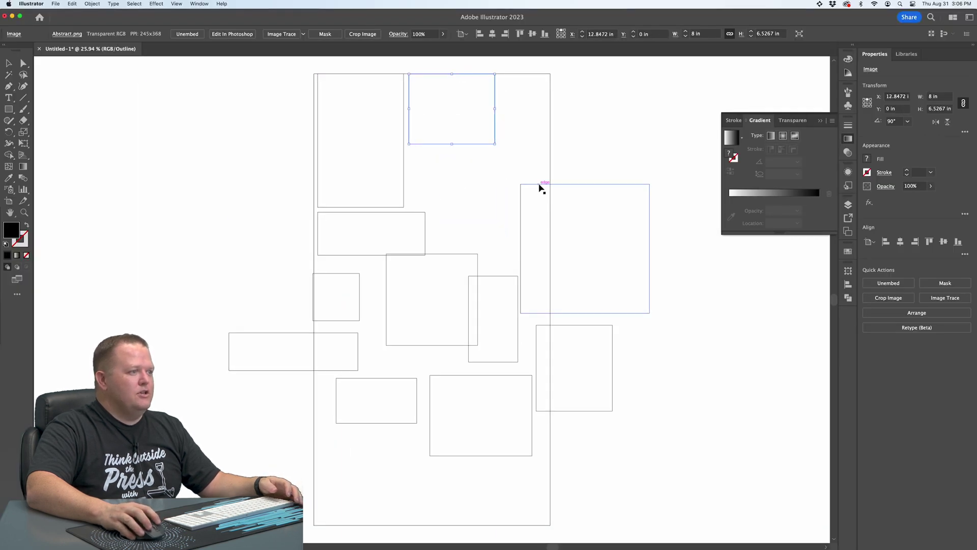
pyautogui.moveTo(540, 189); pyautogui.dragTo(427, 153)
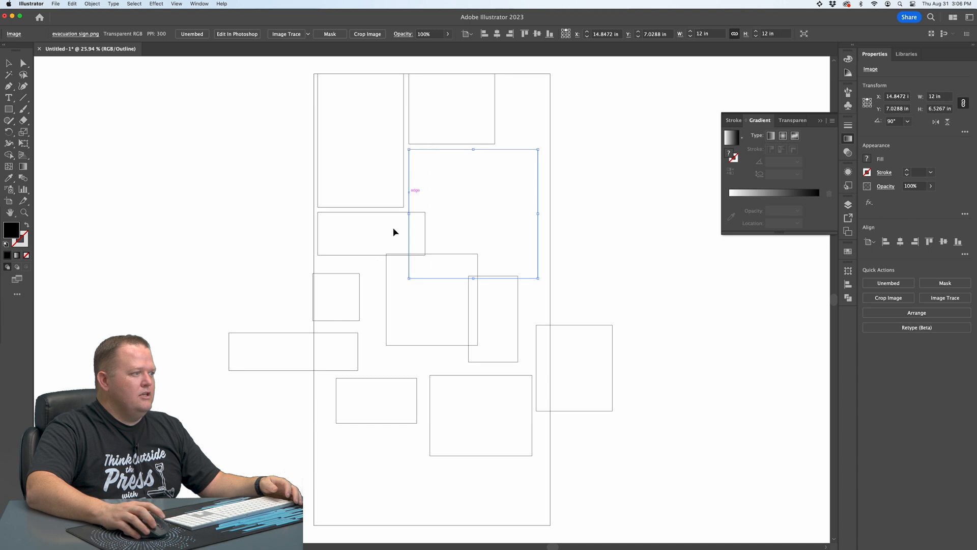
pyautogui.moveTo(377, 228); pyautogui.dragTo(372, 468)
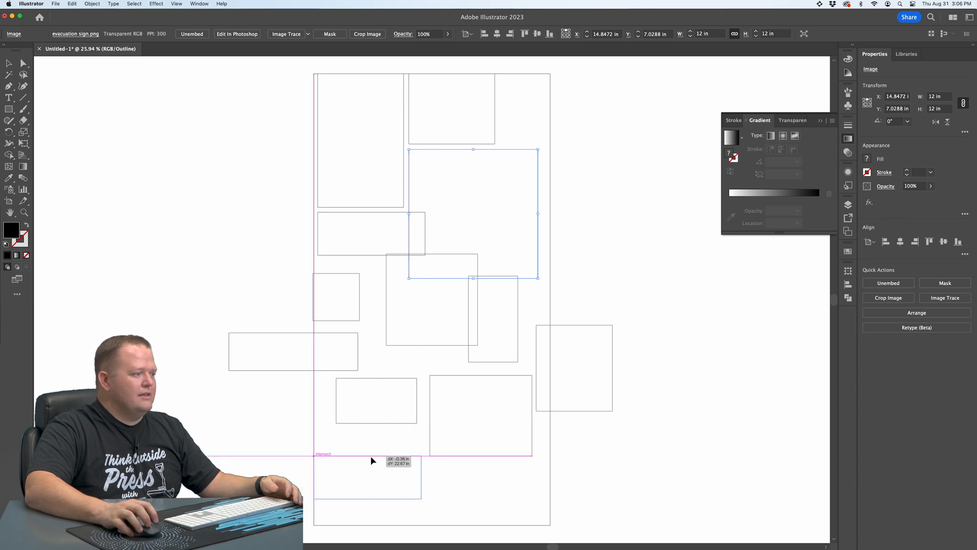
# - Pack the sign into the top row with smart guides and place a small design beneath it
pyautogui.moveTo(431, 300); pyautogui.dragTo(359, 257)
pyautogui.moveTo(321, 83); pyautogui.dragTo(313, 79)
pyautogui.moveTo(473, 215); pyautogui.dragTo(500, 77)
pyautogui.moveTo(359, 257)
pyautogui.mouseDown()
pyautogui.moveTo(459, 248)
pyautogui.moveTo(458, 225)
pyautogui.mouseUp()
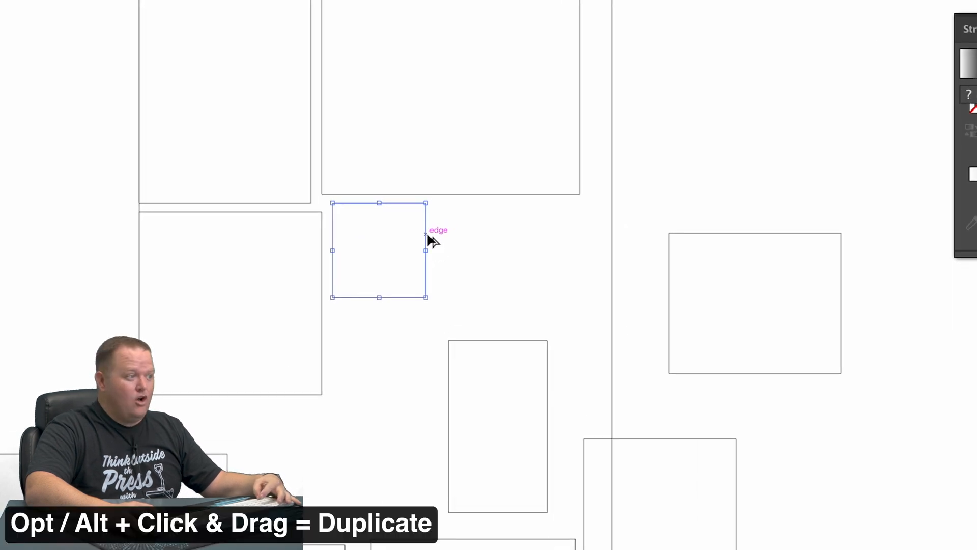
# - Duplicate the Concert Back design beside itself and tuck the remaining designs into gaps inside the artboard
pyautogui.moveTo(427, 242); pyautogui.dragTo(566, 243)
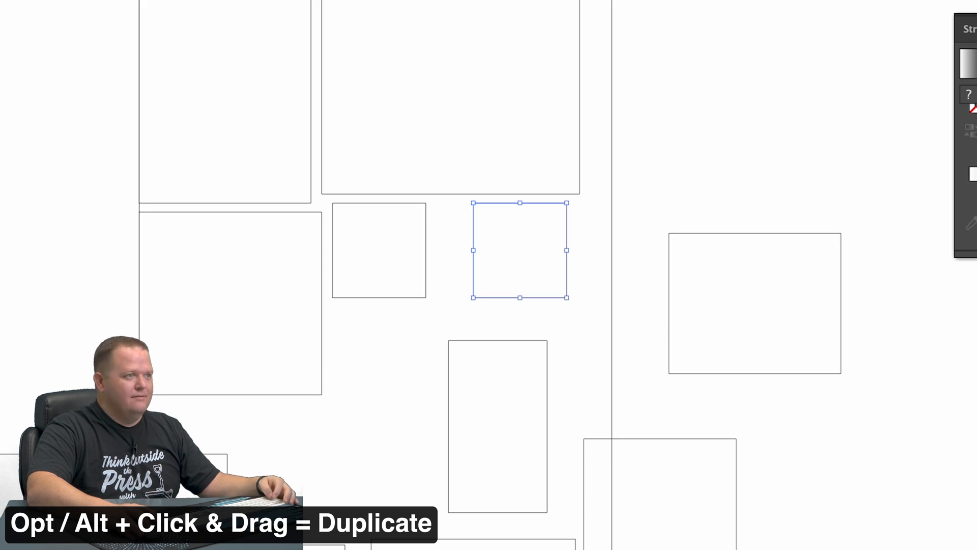
pyautogui.hotkey('ctrl', 'y')
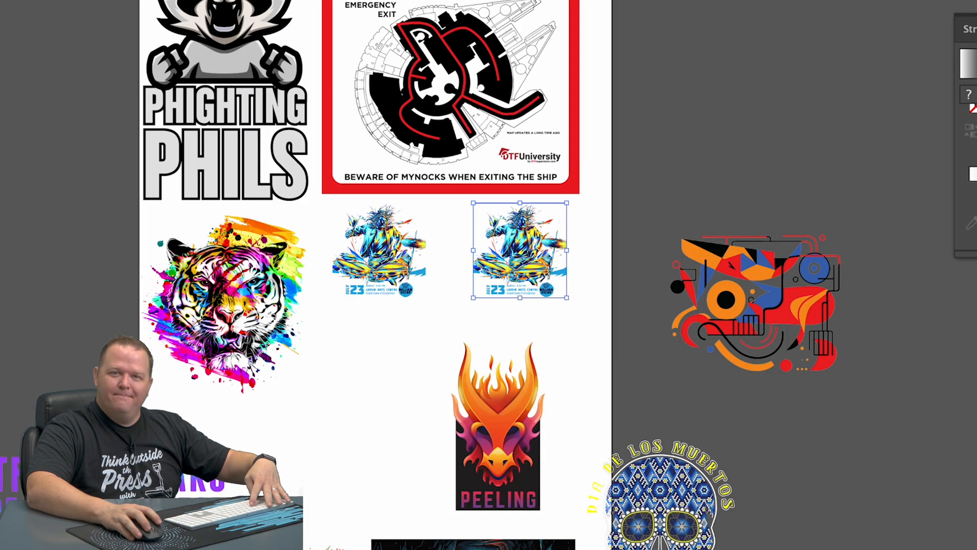
pyautogui.hotkey('ctrl', 'y')
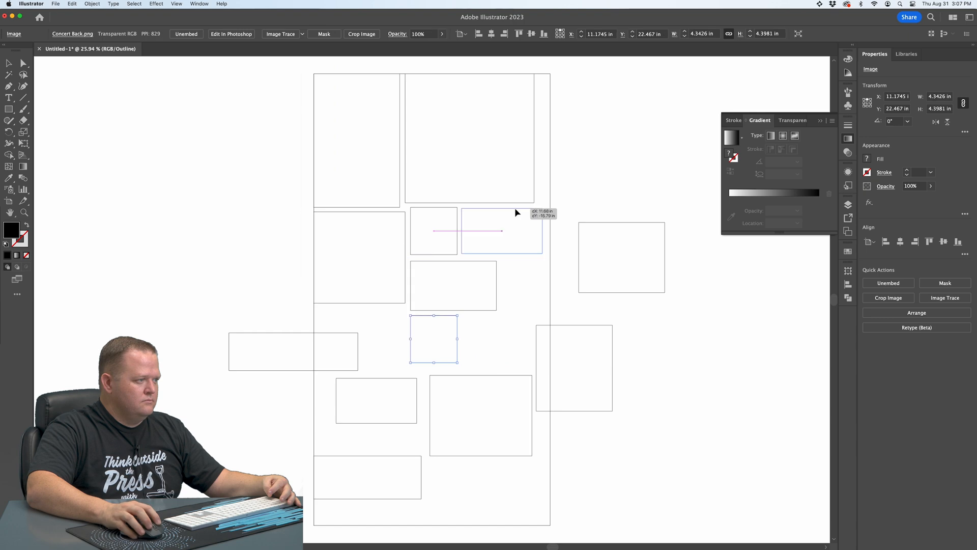
pyautogui.moveTo(514, 208); pyautogui.dragTo(534, 320)
pyautogui.moveTo(465, 336)
pyautogui.mouseDown()
pyautogui.moveTo(356, 310)
pyautogui.moveTo(499, 375)
pyautogui.moveTo(524, 321)
pyautogui.moveTo(448, 385)
pyautogui.moveTo(336, 397)
pyautogui.moveTo(328, 458)
pyautogui.mouseUp()
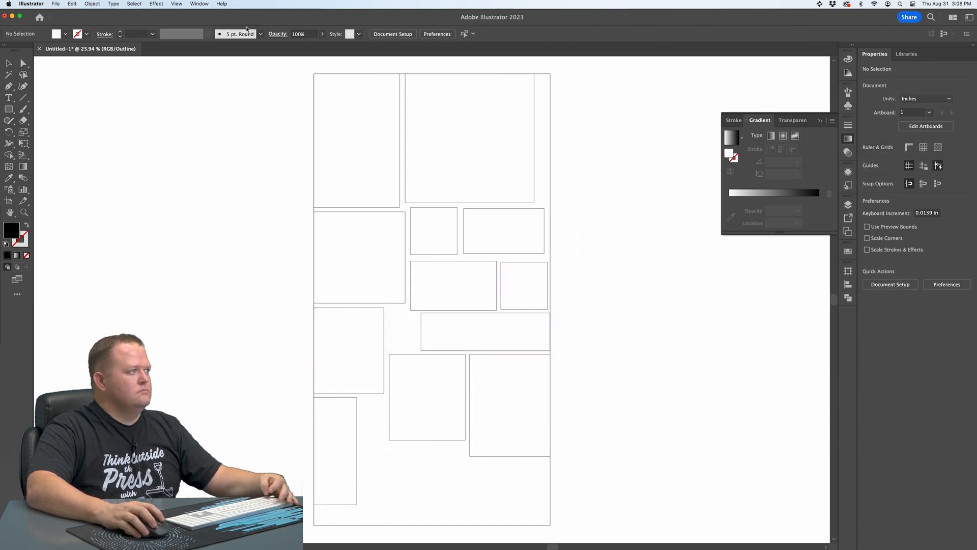
pyautogui.hotkey('ctrl', 'y')
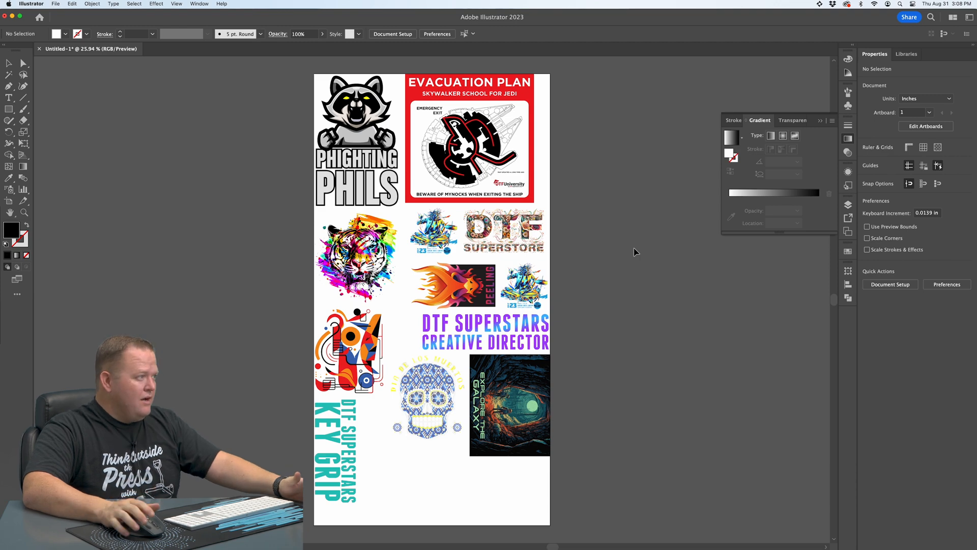
pyautogui.scroll(-2, 570, 344)
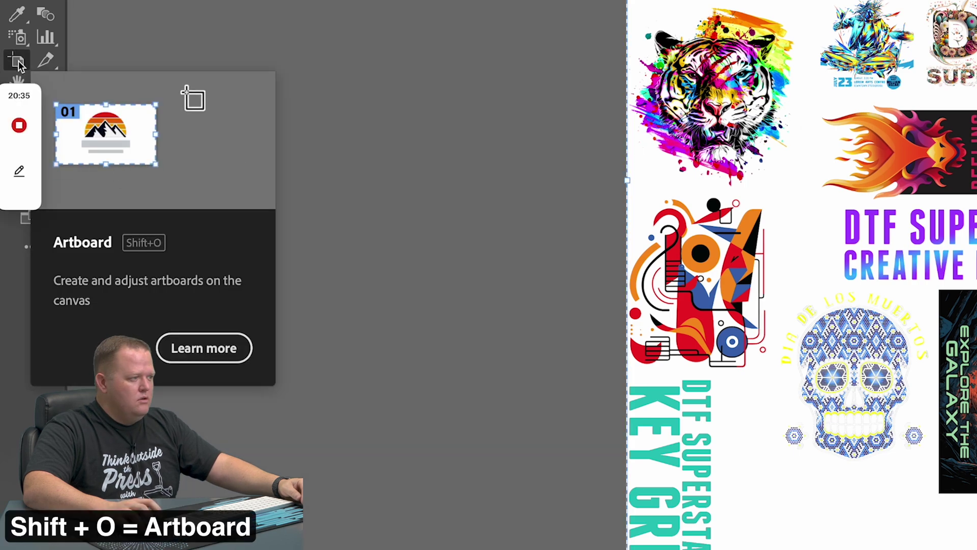
# - With the Artboard tool, drag the bottom edge up so the artboard is about 22 × 40.08 in, hugging the designs
pyautogui.click(19, 64)
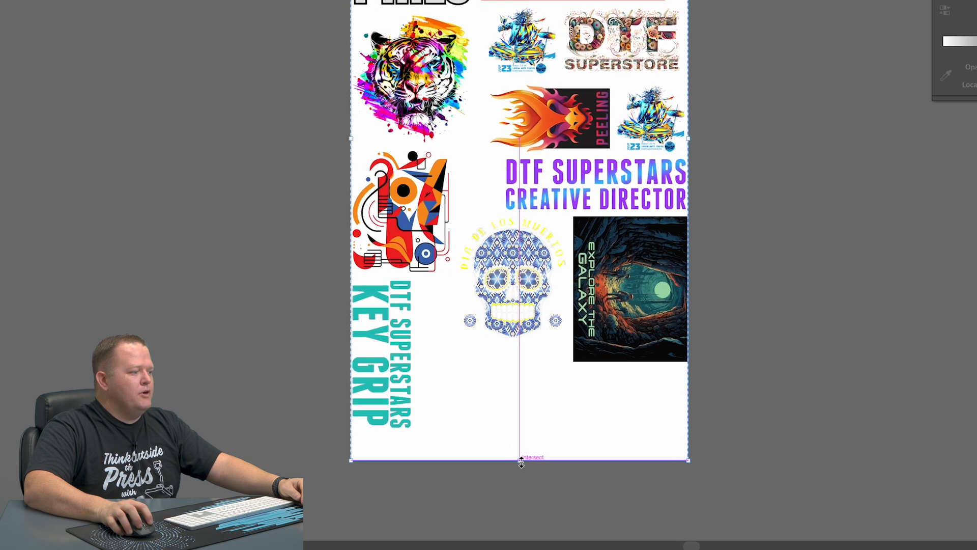
pyautogui.moveTo(522, 461); pyautogui.dragTo(587, 410)
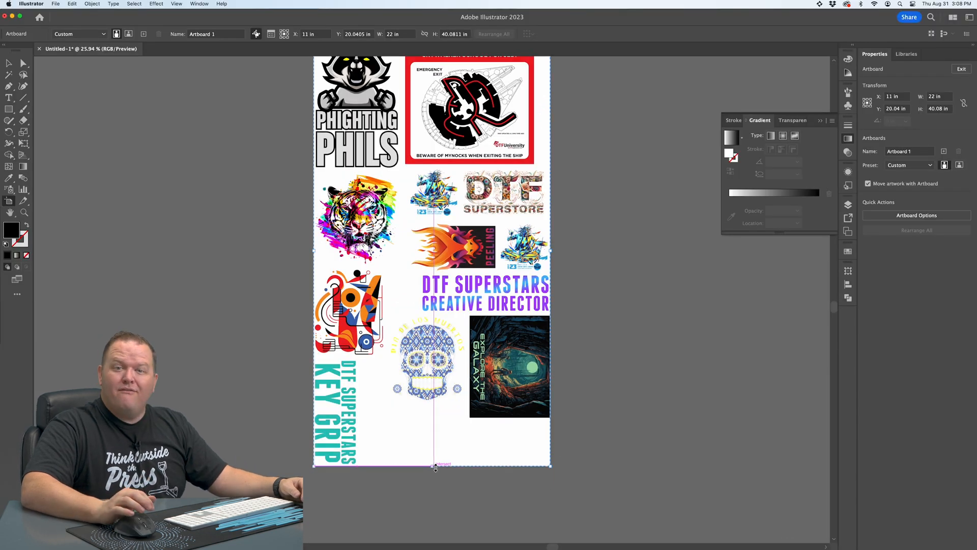
pyautogui.press('Escape')
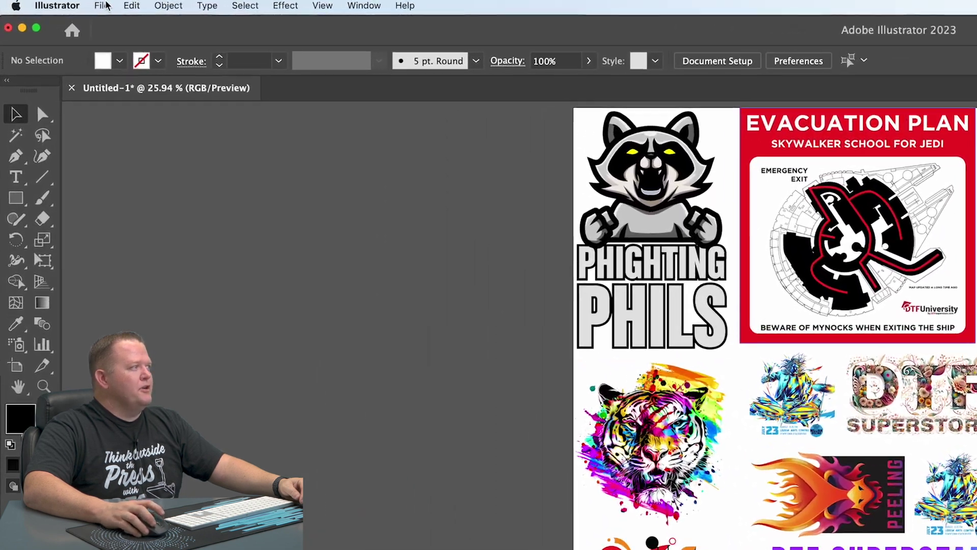
pyautogui.click(112, 6)
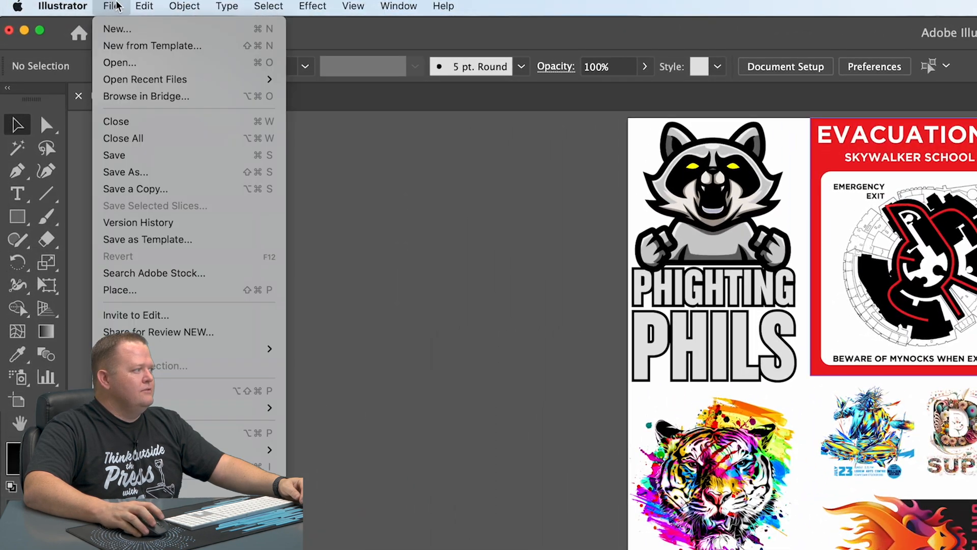
pyautogui.moveTo(119, 258)
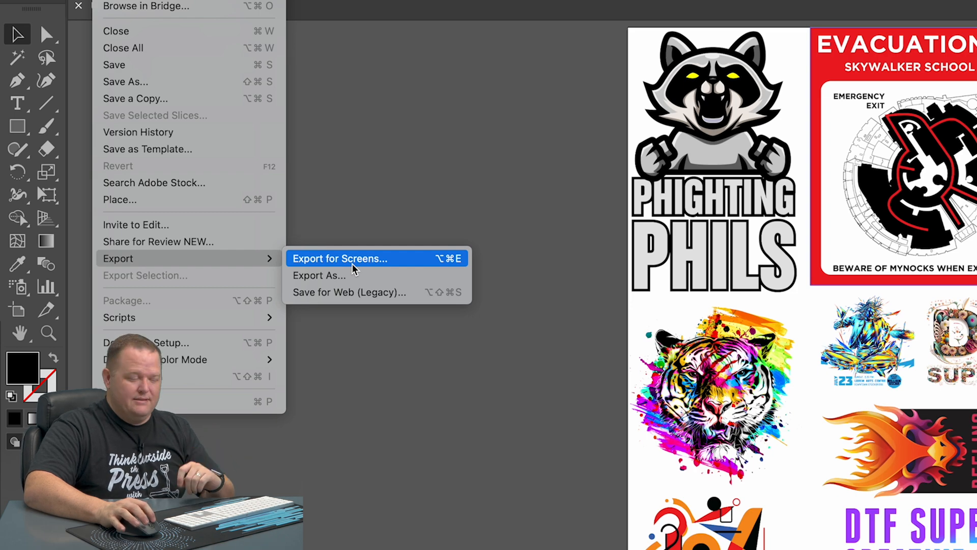
# - In Export for Screens, set the artboard to export as PNG scaled by width to 6600 px
pyautogui.click(353, 259)
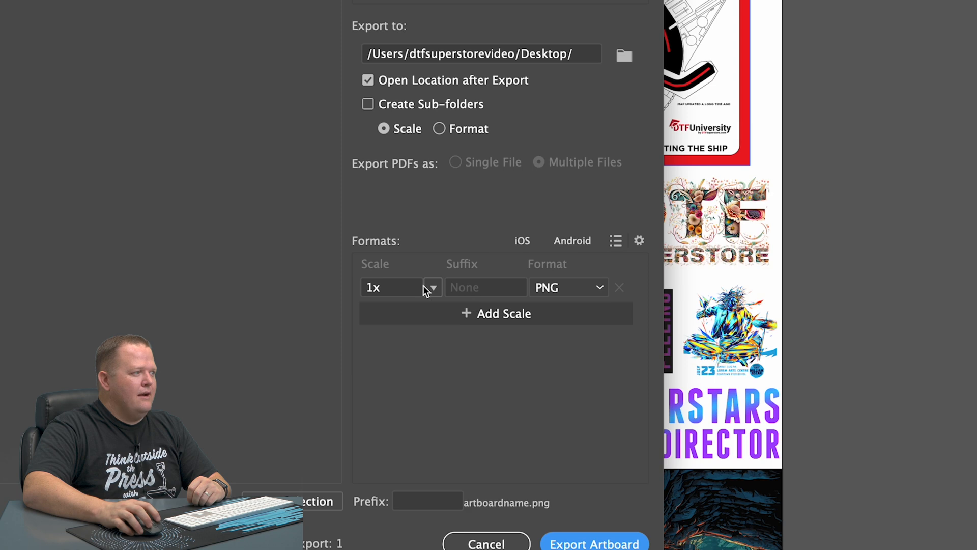
pyautogui.click(429, 287)
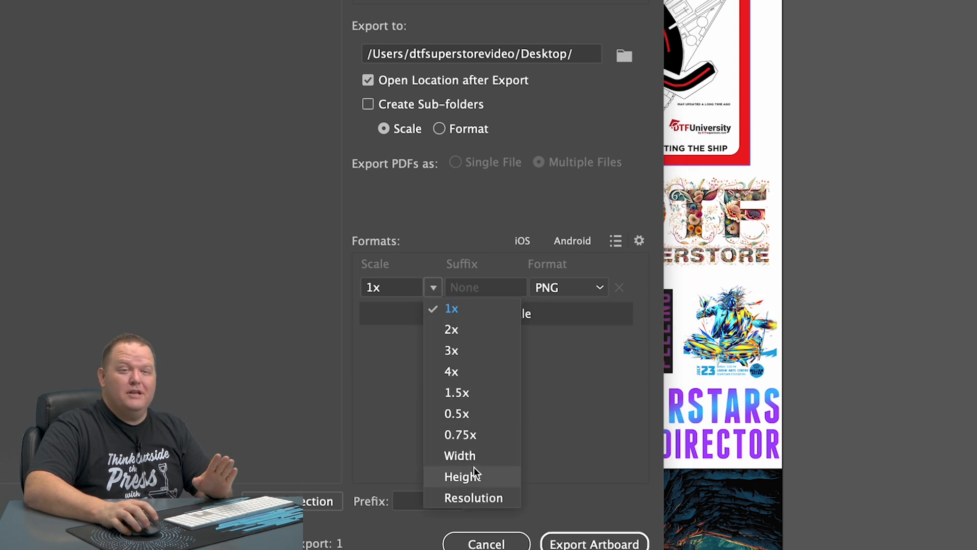
pyautogui.click(459, 455)
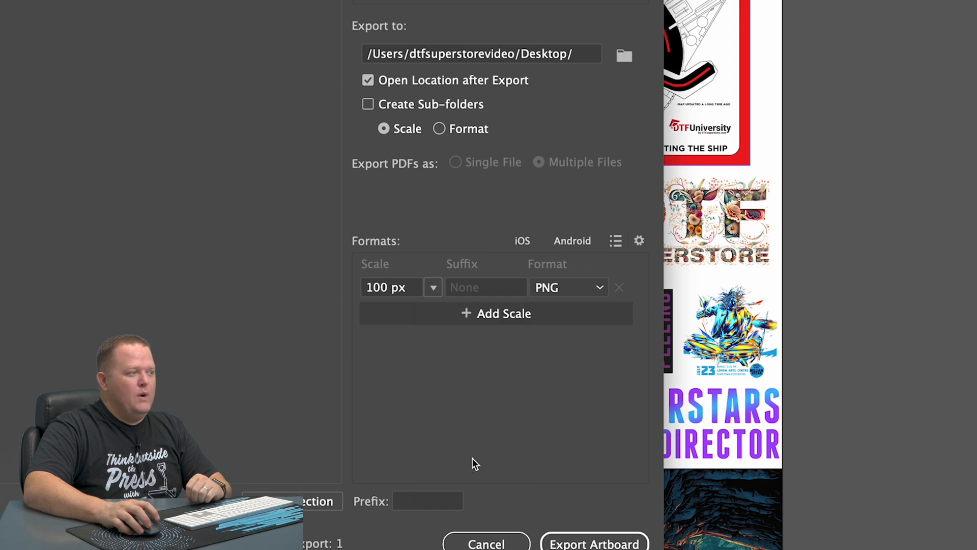
pyautogui.click(376, 292)
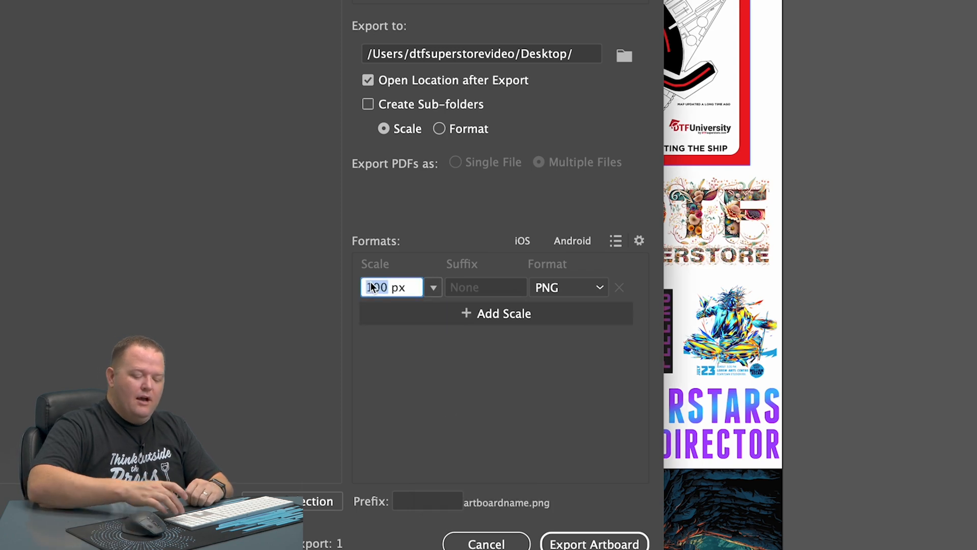
pyautogui.write('6')
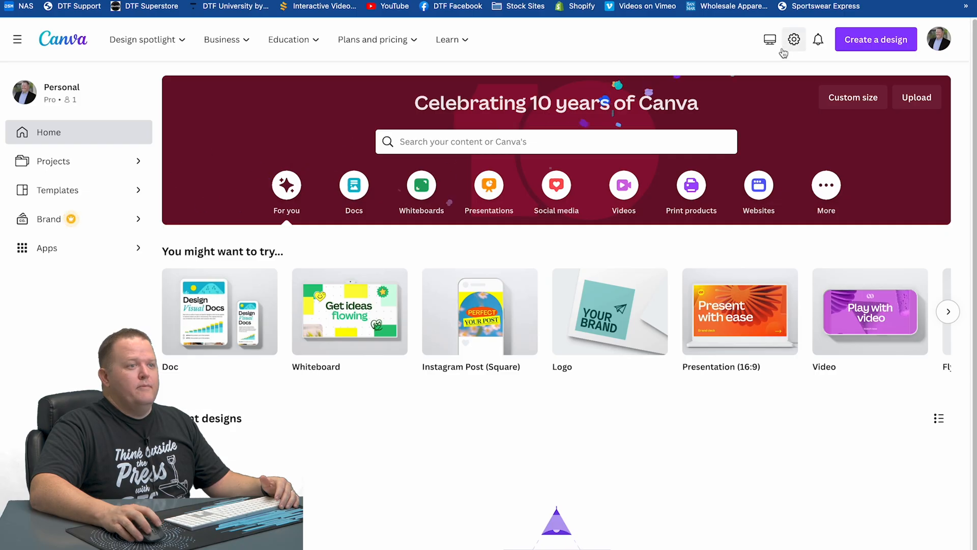
# - Create a new Canva custom-size design of 22 × 42 inches
pyautogui.click(882, 45)
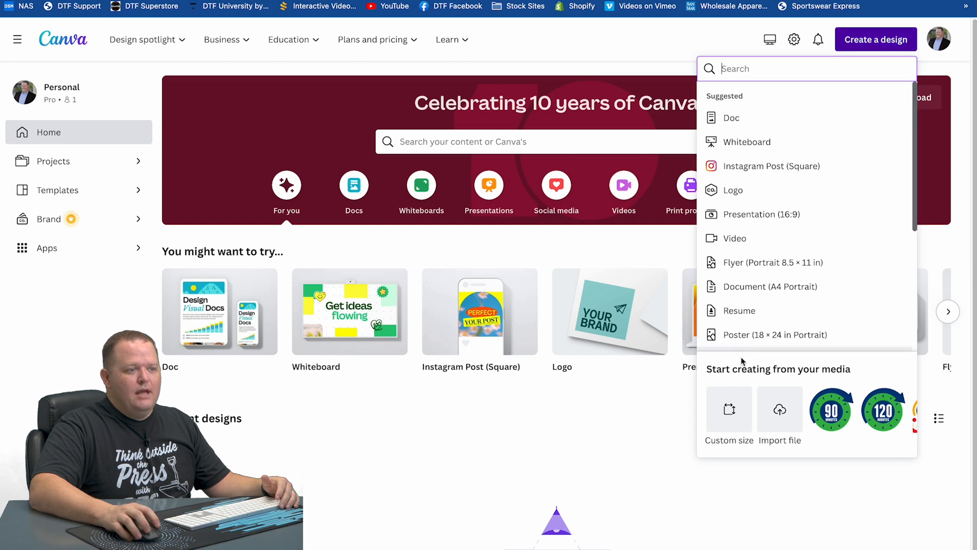
pyautogui.click(729, 409)
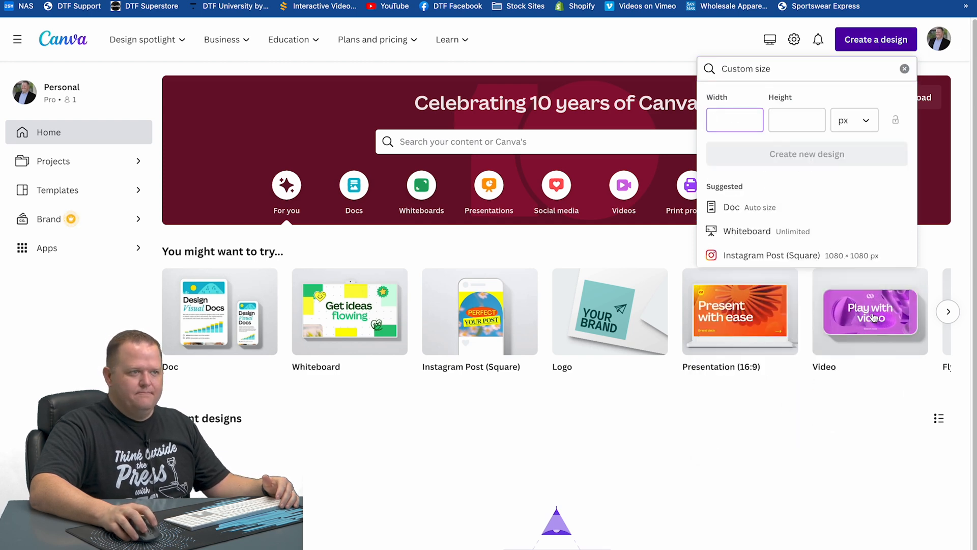
pyautogui.click(870, 120)
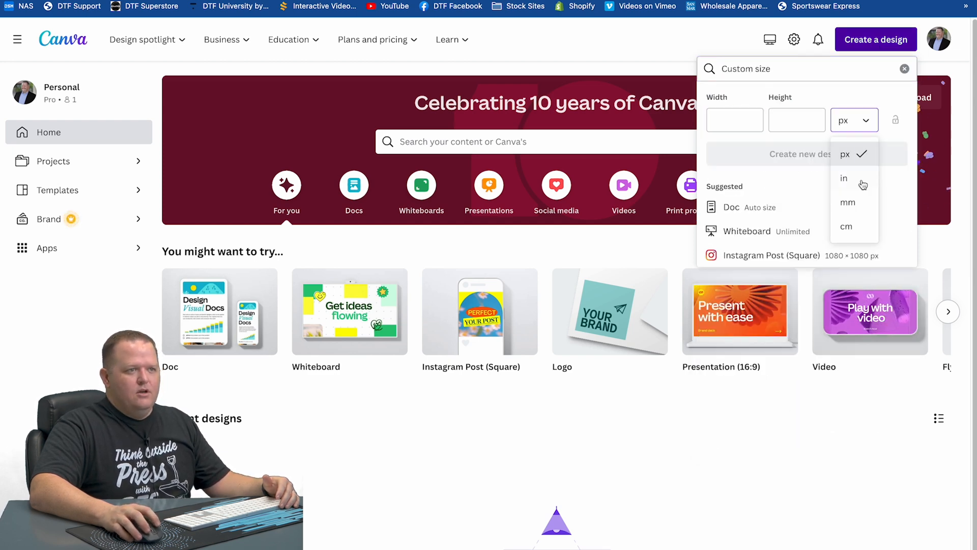
pyautogui.click(866, 123)
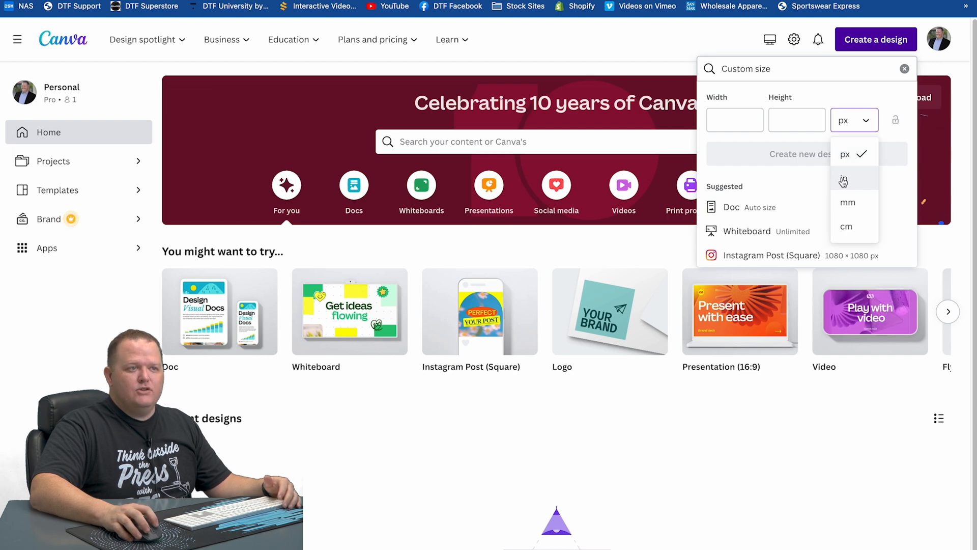
pyautogui.click(844, 180)
pyautogui.write('22')
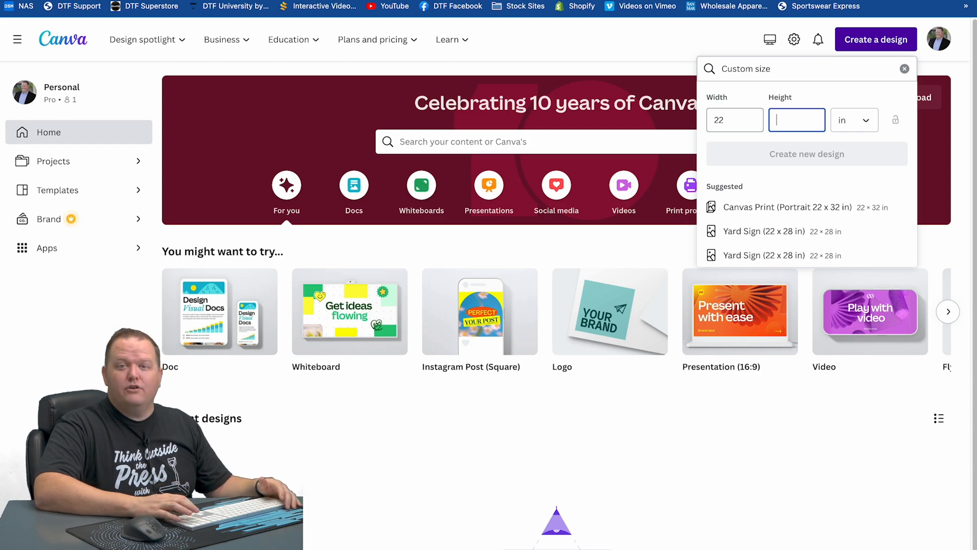
pyautogui.write('42')
pyautogui.click(832, 157)
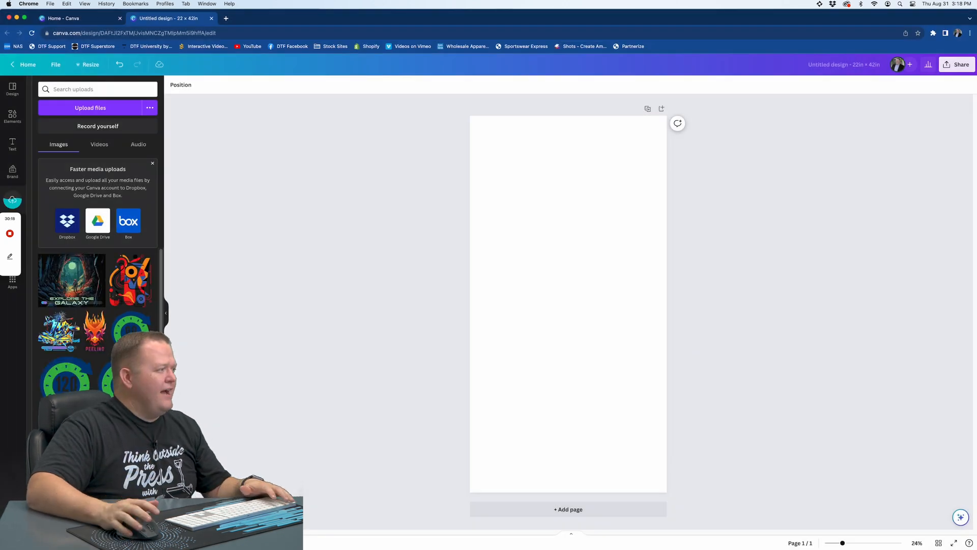
# - Add the abstract art, shrink it into the top-left, then add the Explore the Galaxy design
pyautogui.click(134, 279)
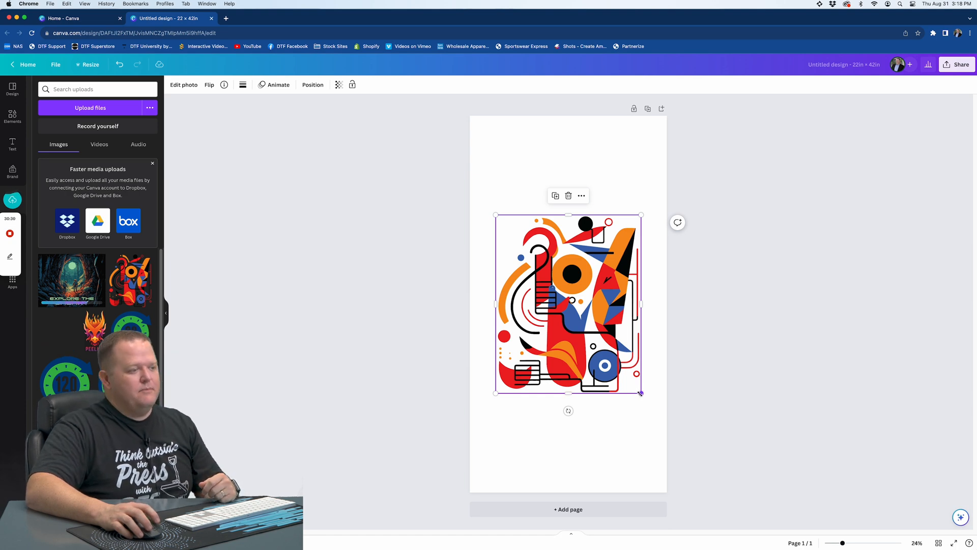
pyautogui.moveTo(641, 394); pyautogui.dragTo(566, 299)
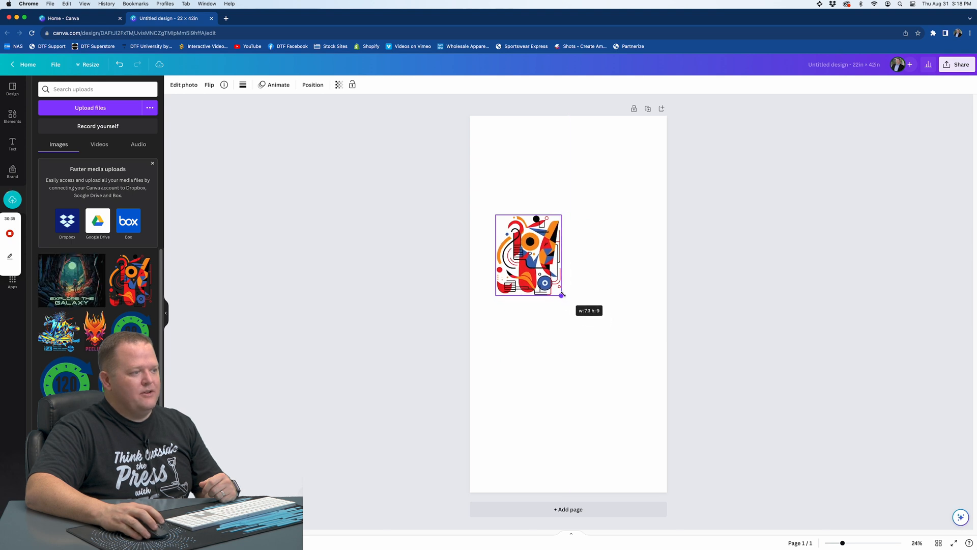
pyautogui.moveTo(566, 299); pyautogui.dragTo(560, 290)
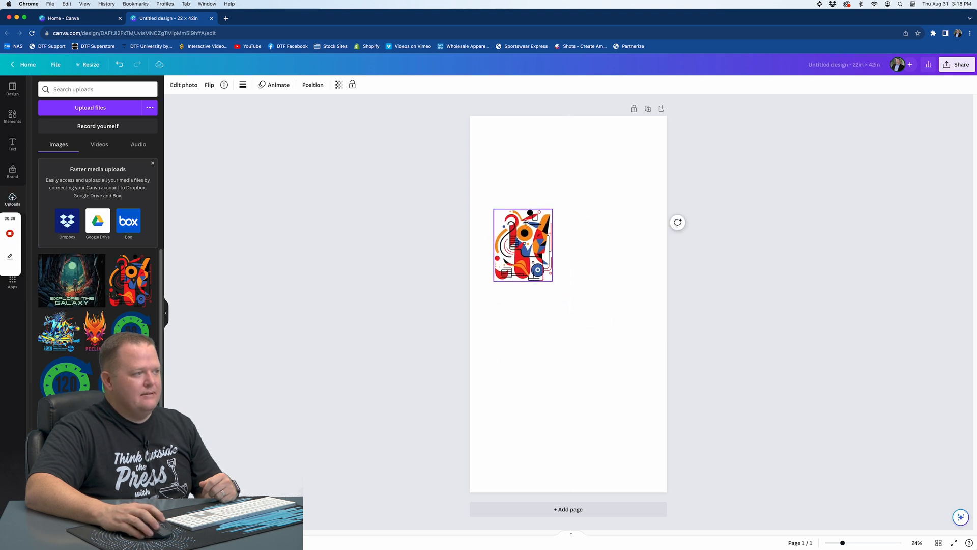
pyautogui.moveTo(527, 252); pyautogui.dragTo(517, 149)
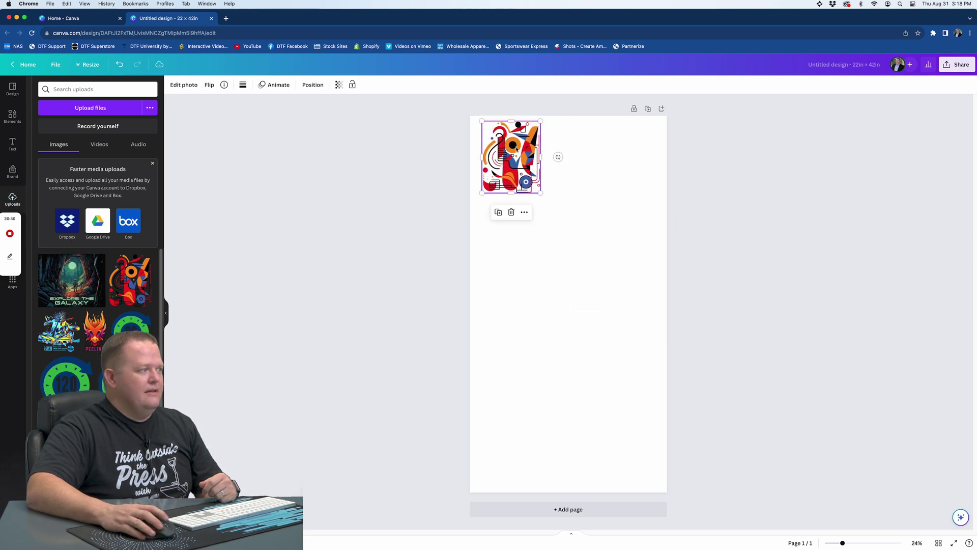
pyautogui.click(69, 281)
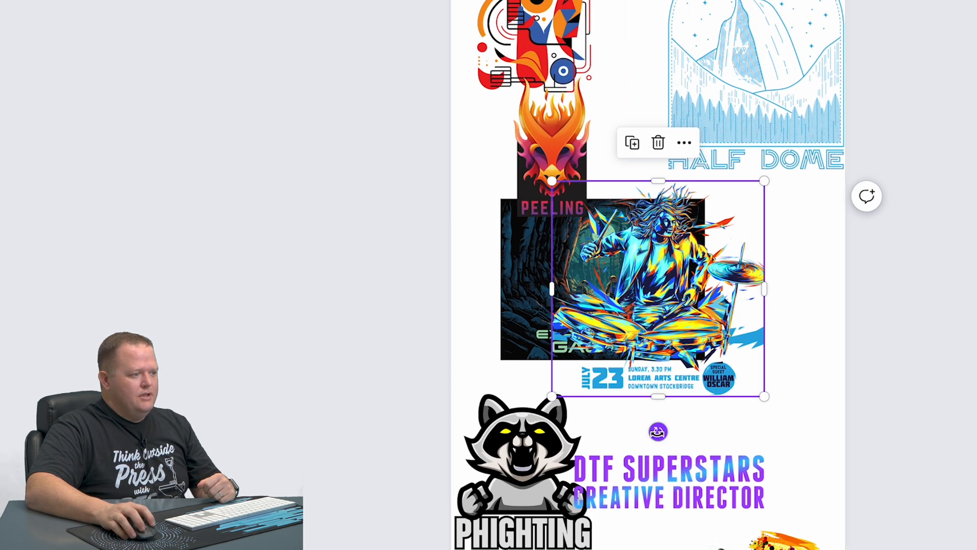
# - Rotate the drummer poster a quarter turn so it sits sideways
pyautogui.moveTo(659, 407); pyautogui.dragTo(810, 285)
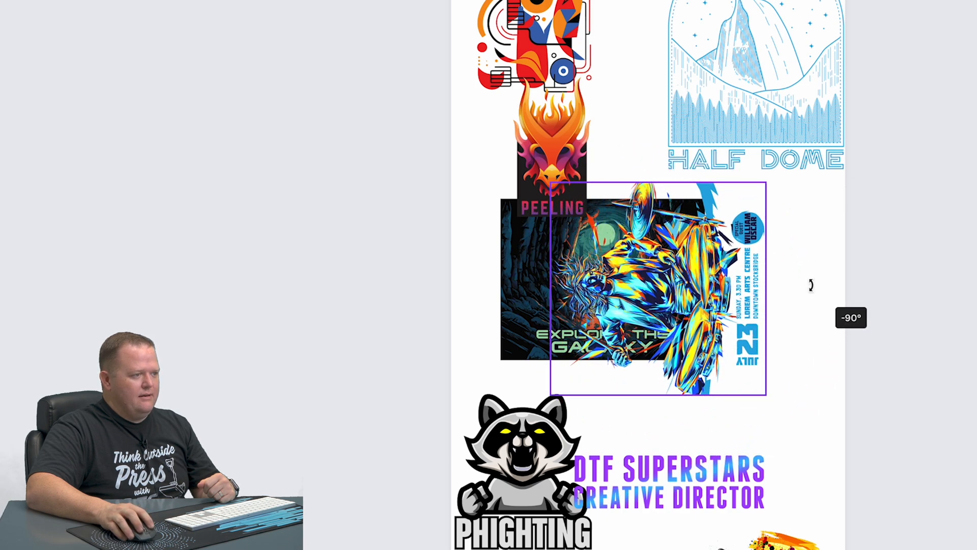
pyautogui.moveTo(811, 285); pyautogui.dragTo(810, 284)
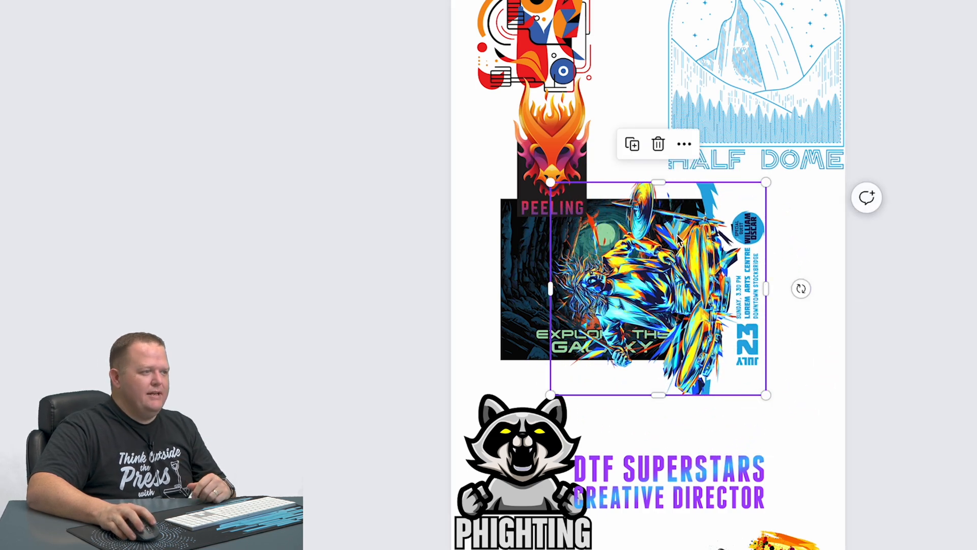
pyautogui.moveTo(800, 288)
pyautogui.mouseDown()
pyautogui.moveTo(805, 303)
pyautogui.moveTo(809, 290)
pyautogui.mouseUp()
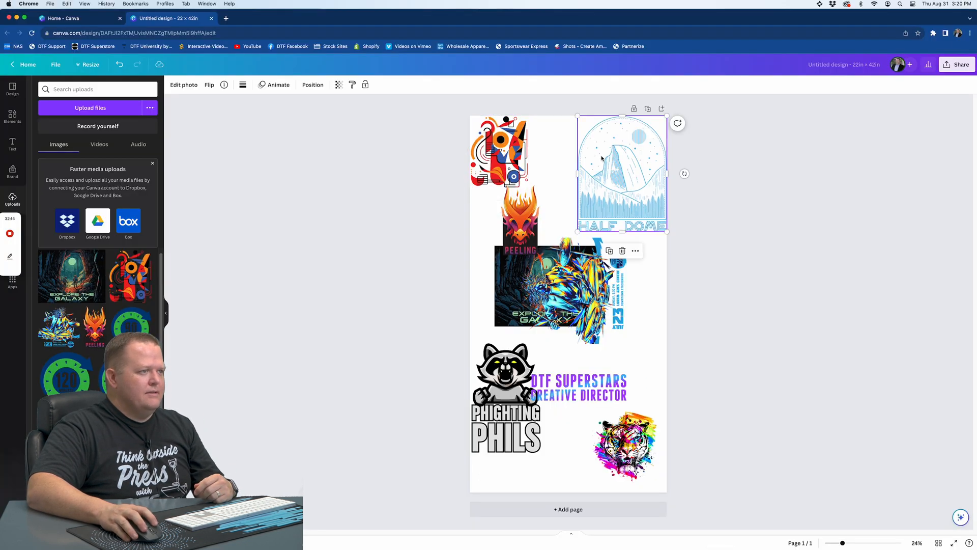
# - Move HALF DOME left, try rotating it, then undo back to its upright position
pyautogui.moveTo(625, 162); pyautogui.dragTo(566, 156)
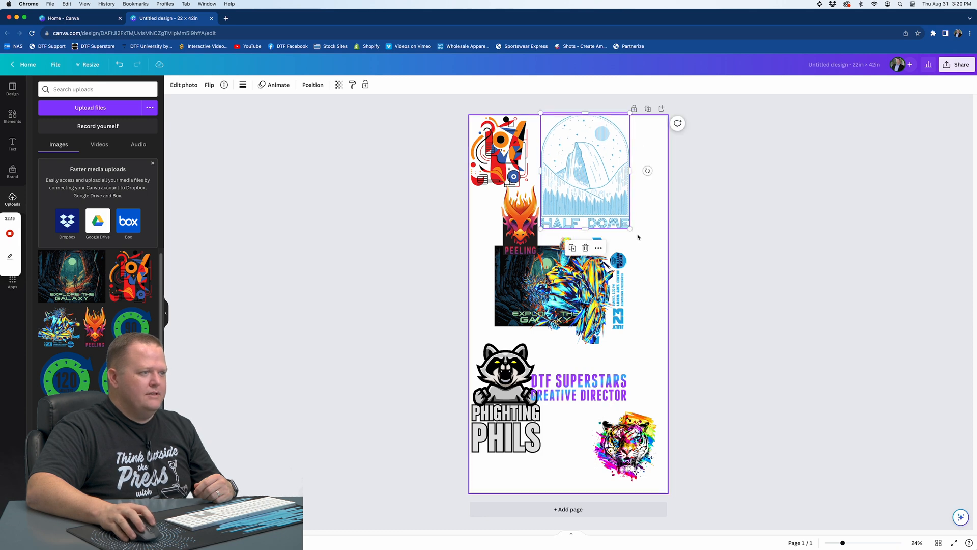
pyautogui.moveTo(647, 171); pyautogui.dragTo(603, 252)
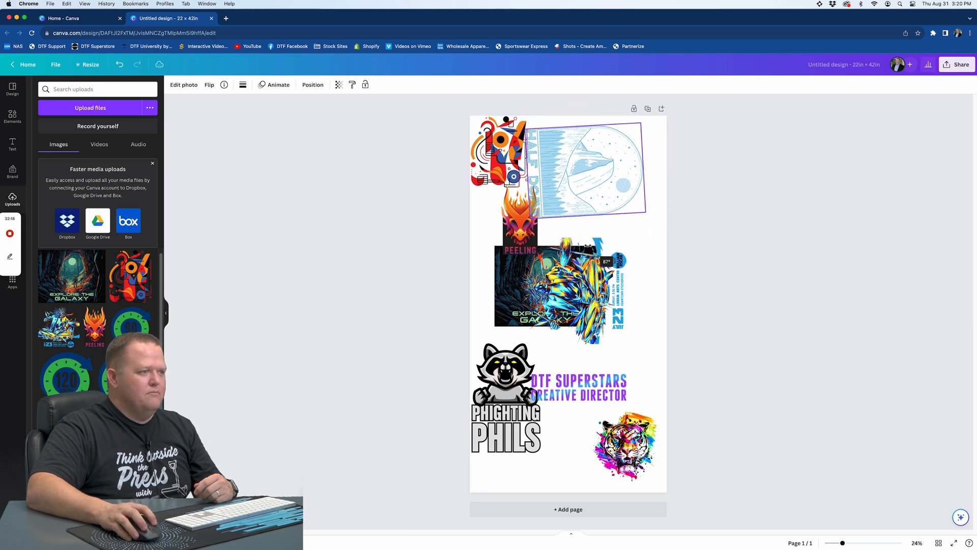
pyautogui.moveTo(607, 262); pyautogui.dragTo(608, 226)
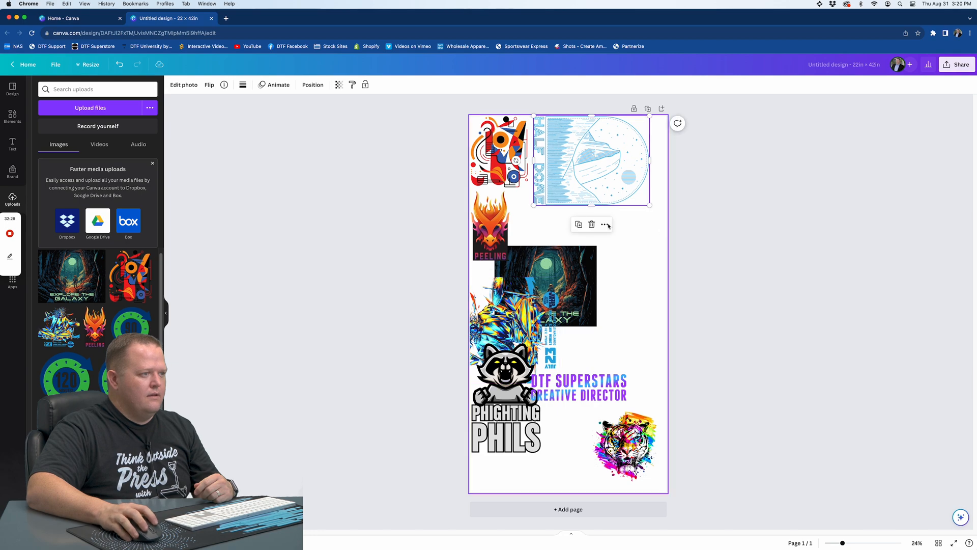
pyautogui.press('cmd+z')
pyautogui.press('cmd+z')
pyautogui.press('cmd+z')
pyautogui.press('cmd+z')
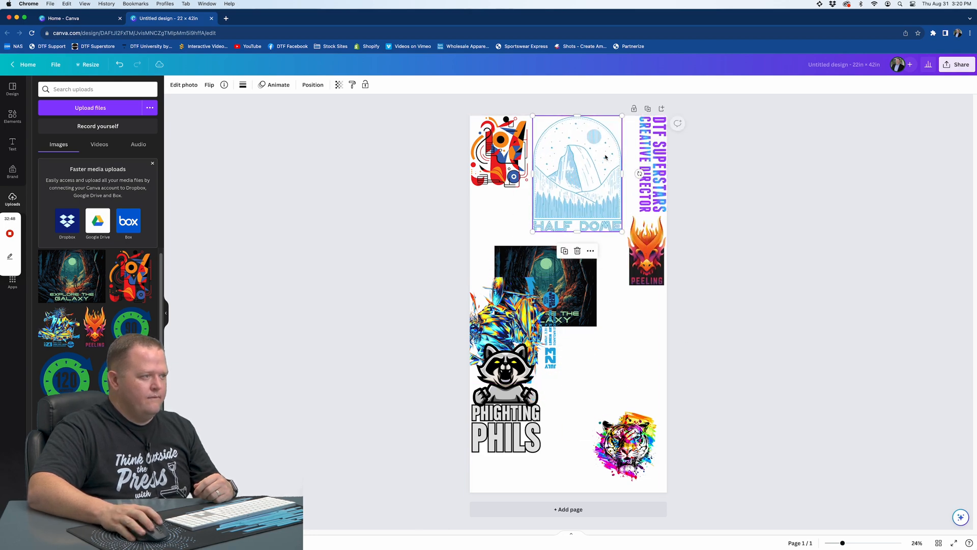
pyautogui.press('cmd+z')
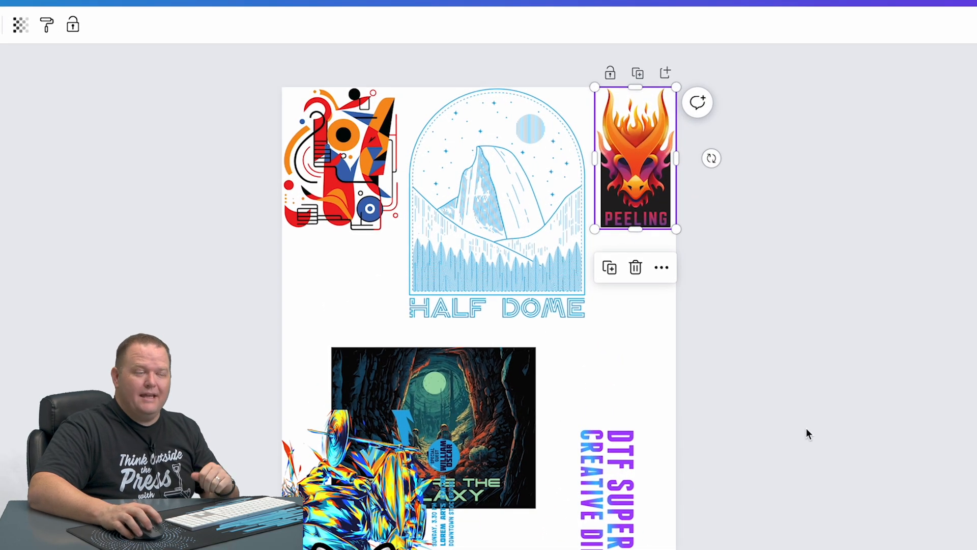
# - Duplicate the PEELING dragon image with Cmd+D after dismissing its context menu
pyautogui.rightClick(611, 267)
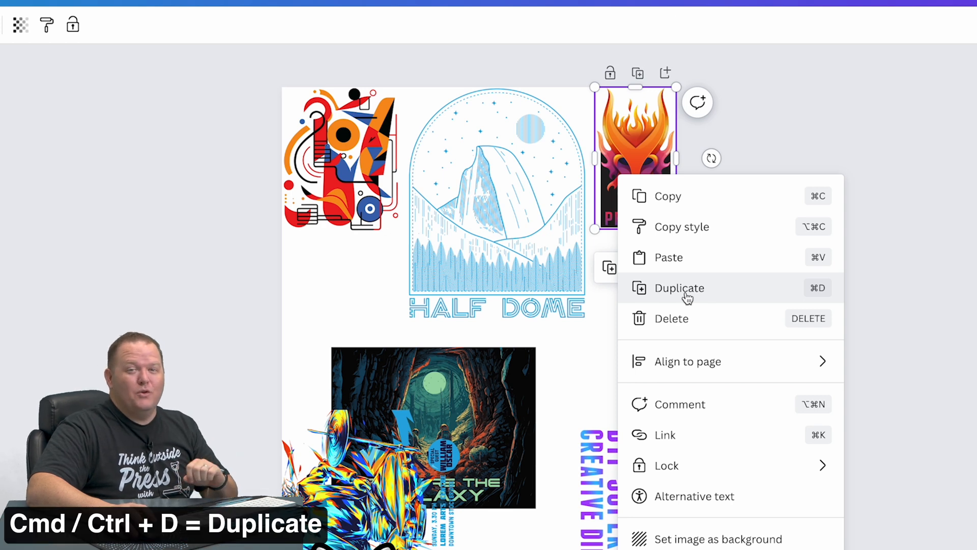
pyautogui.press('Escape')
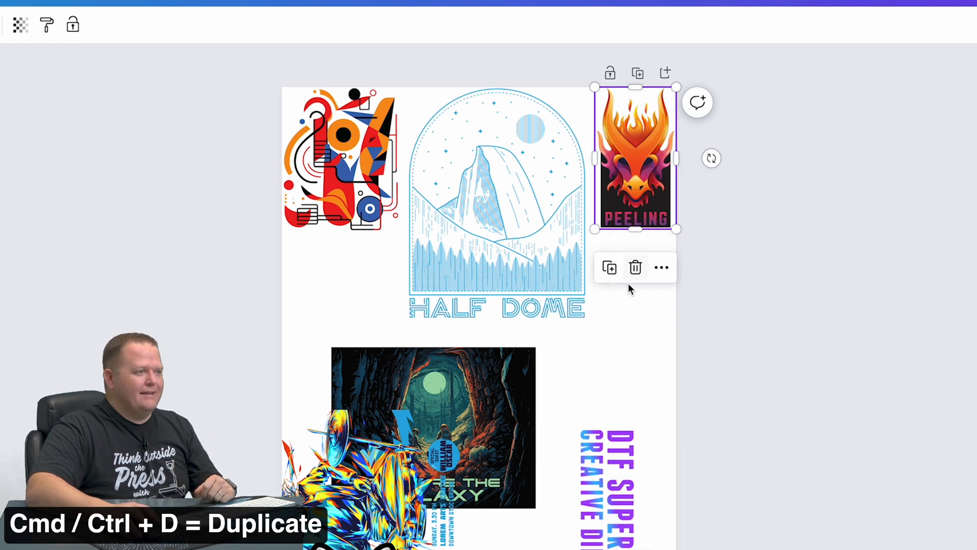
pyautogui.press('super+d')
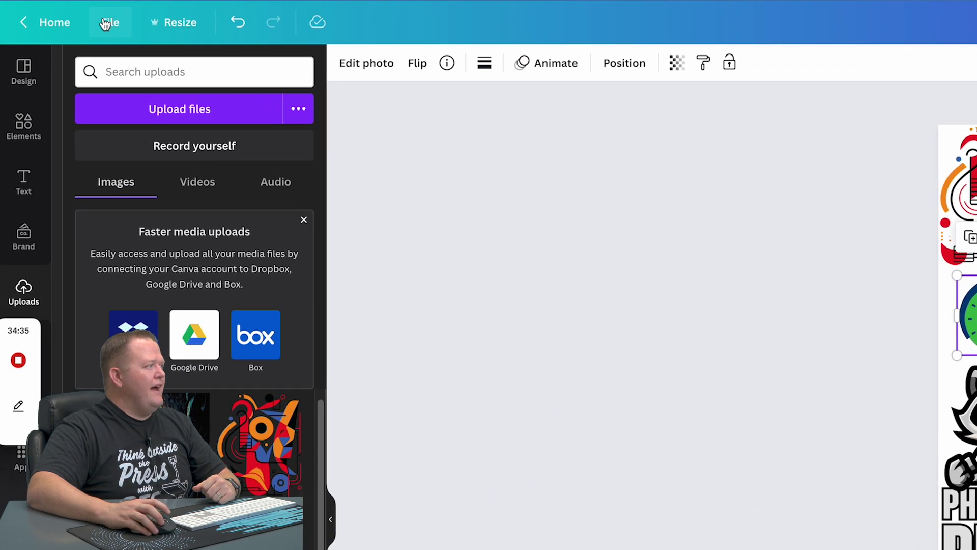
# - Open File > Download and keep PNG as the file type
pyautogui.click(109, 22)
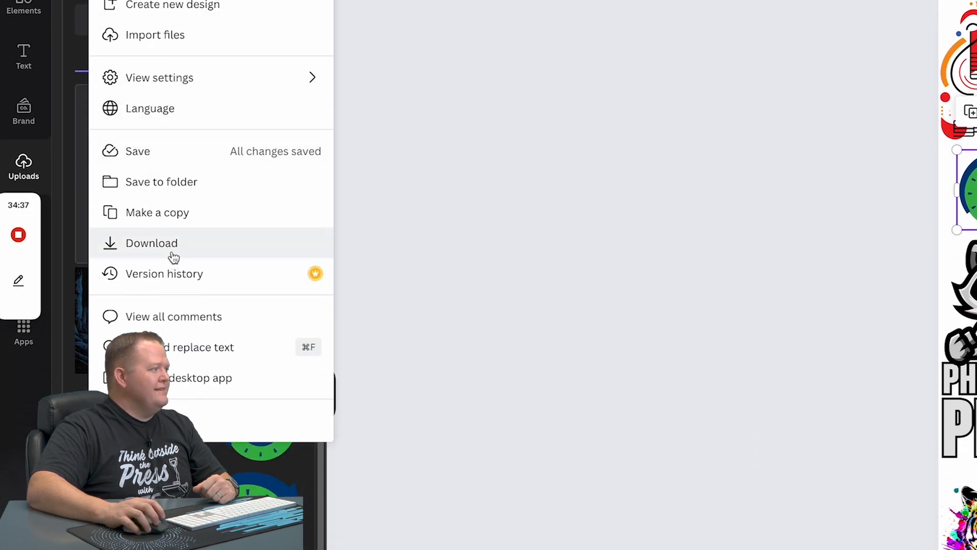
pyautogui.click(152, 243)
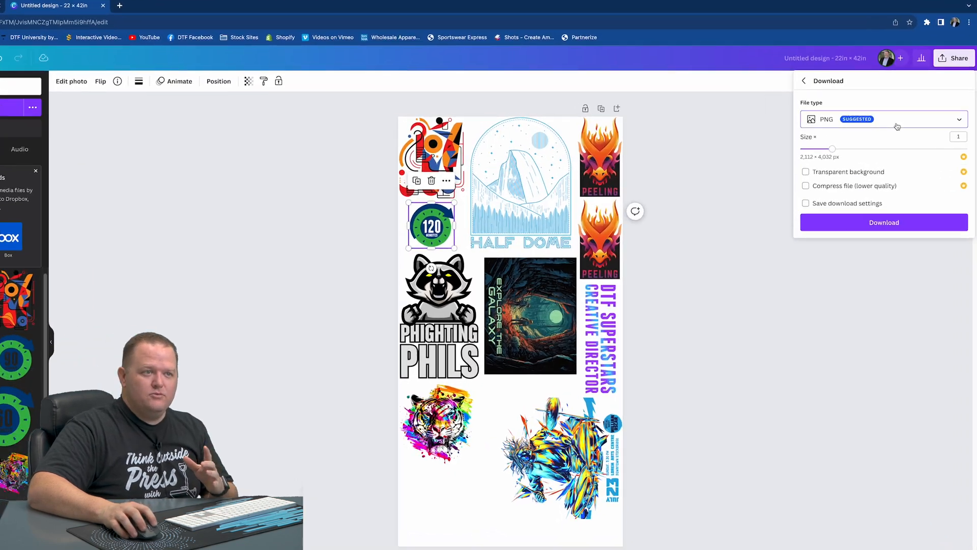
pyautogui.click(894, 118)
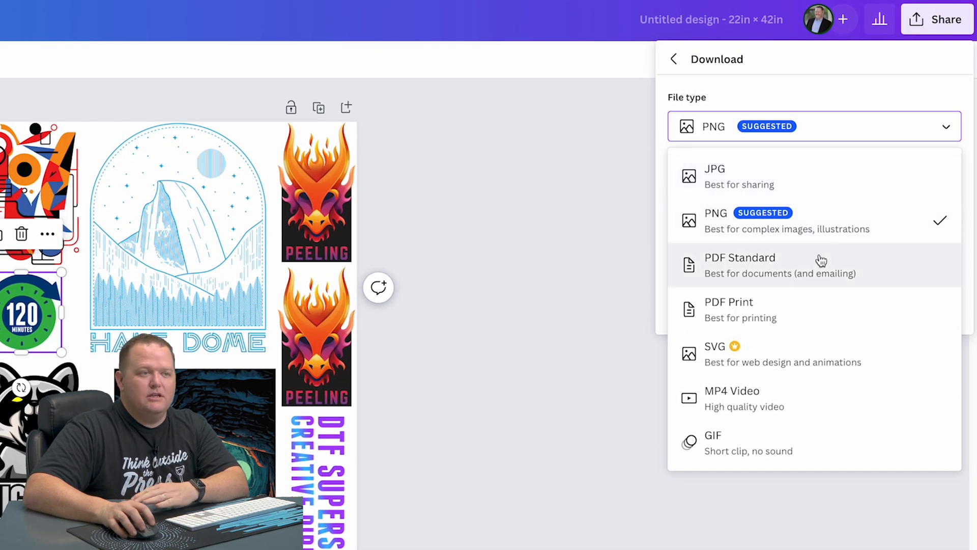
pyautogui.click(811, 233)
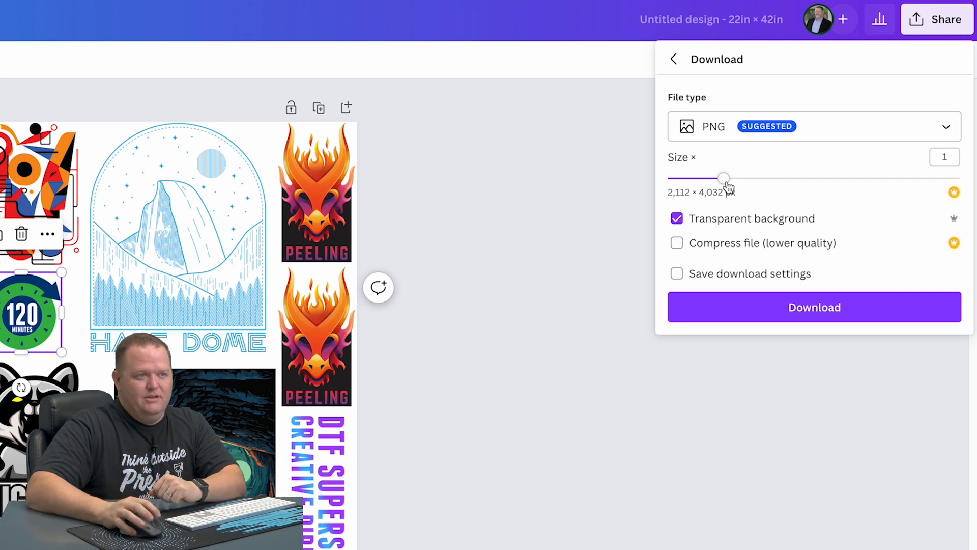
# - Drag the Size slider to 3.125× so the PNG reads 6,600 × 12,600 px
pyautogui.moveTo(724, 179); pyautogui.dragTo(917, 178)
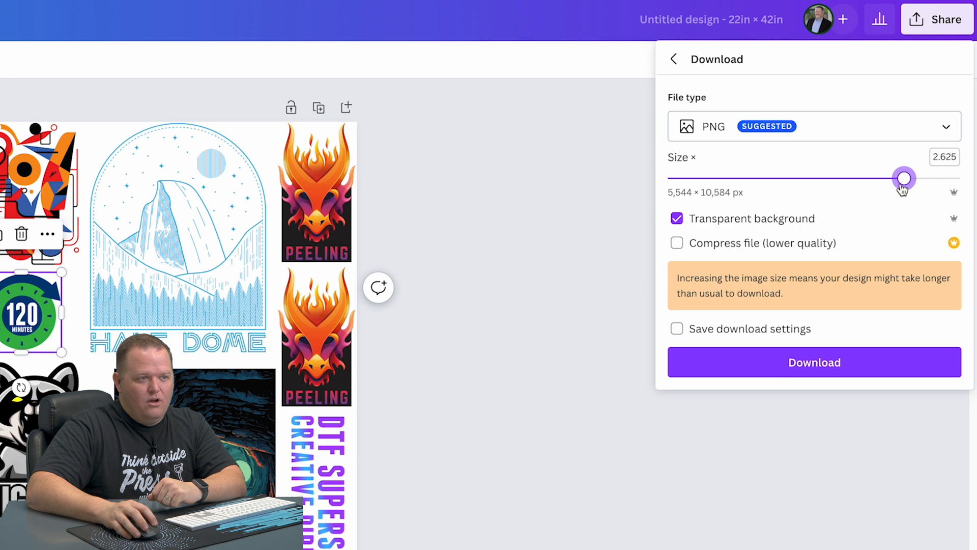
pyautogui.moveTo(919, 178); pyautogui.dragTo(960, 178)
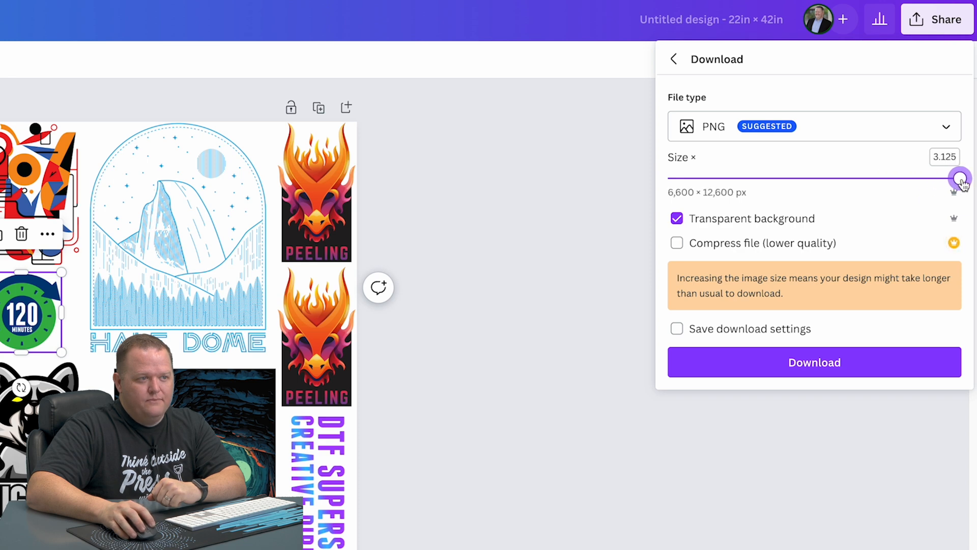